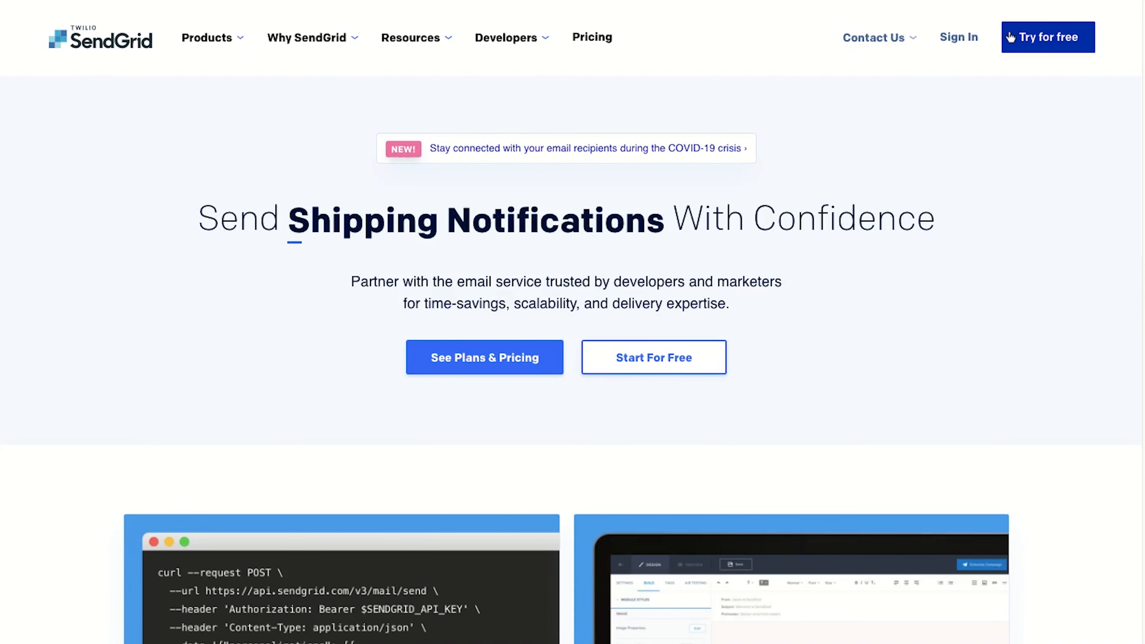
Open the free sign-up page from the SendGrid home page and look through it.
{"action": "left_click", "coordinate": [1009, 37]}
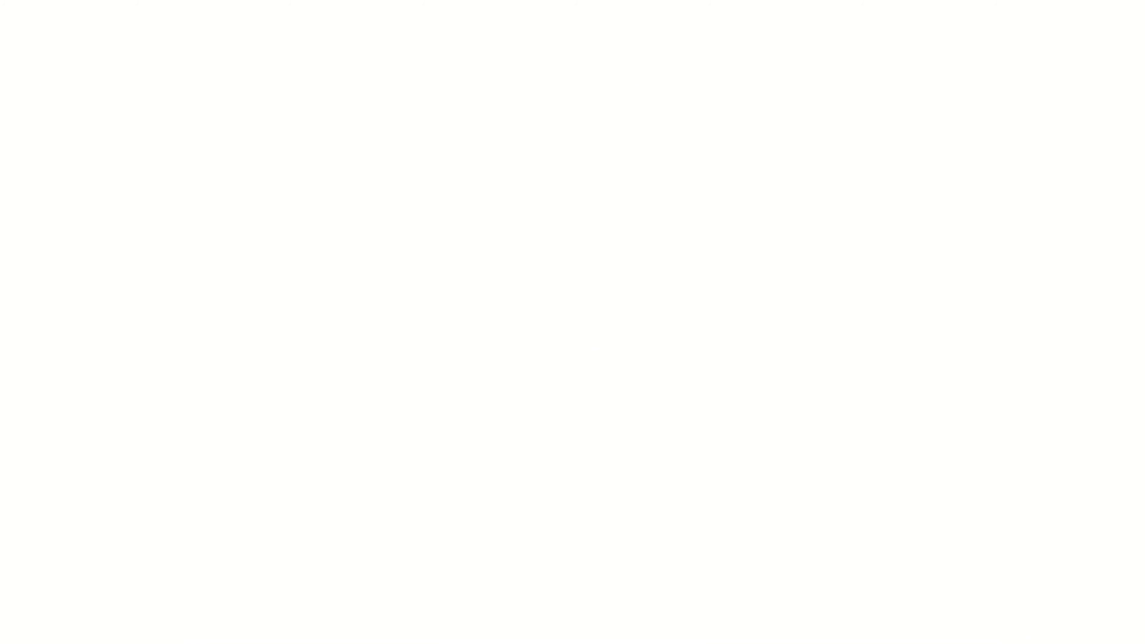
{"action": "scroll", "coordinate": [825, 133], "scroll_direction": "down", "scroll_amount": 2}
{"action": "scroll", "coordinate": [826, 167], "scroll_direction": "down", "scroll_amount": 1}
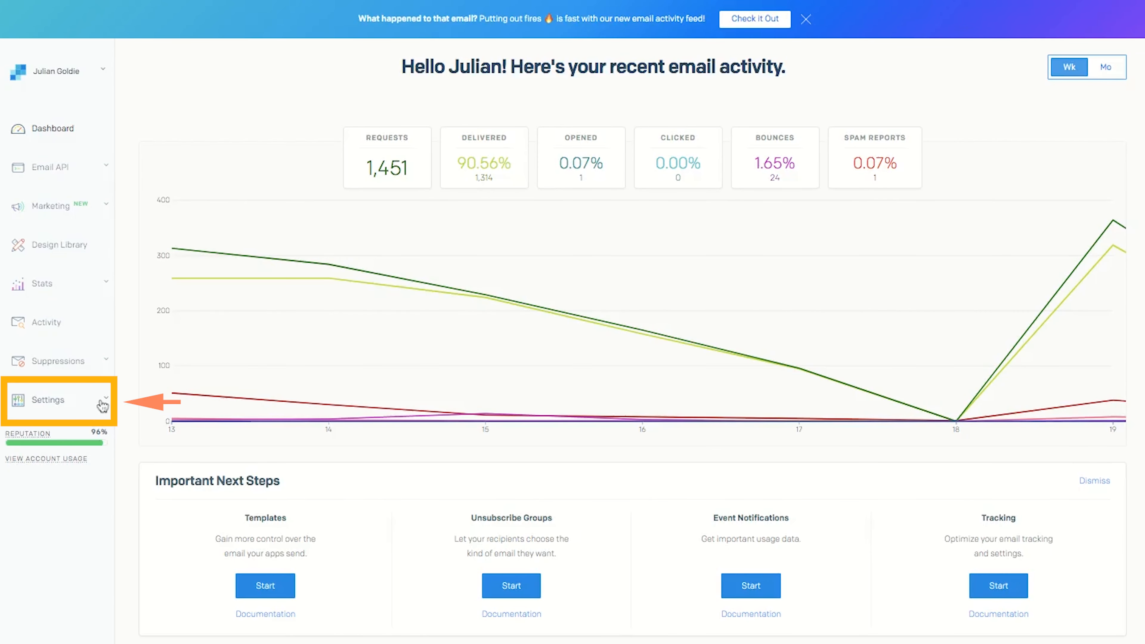
Open the Sender Authentication settings and start authenticating a new domain.
{"action": "left_click", "coordinate": [103, 406]}
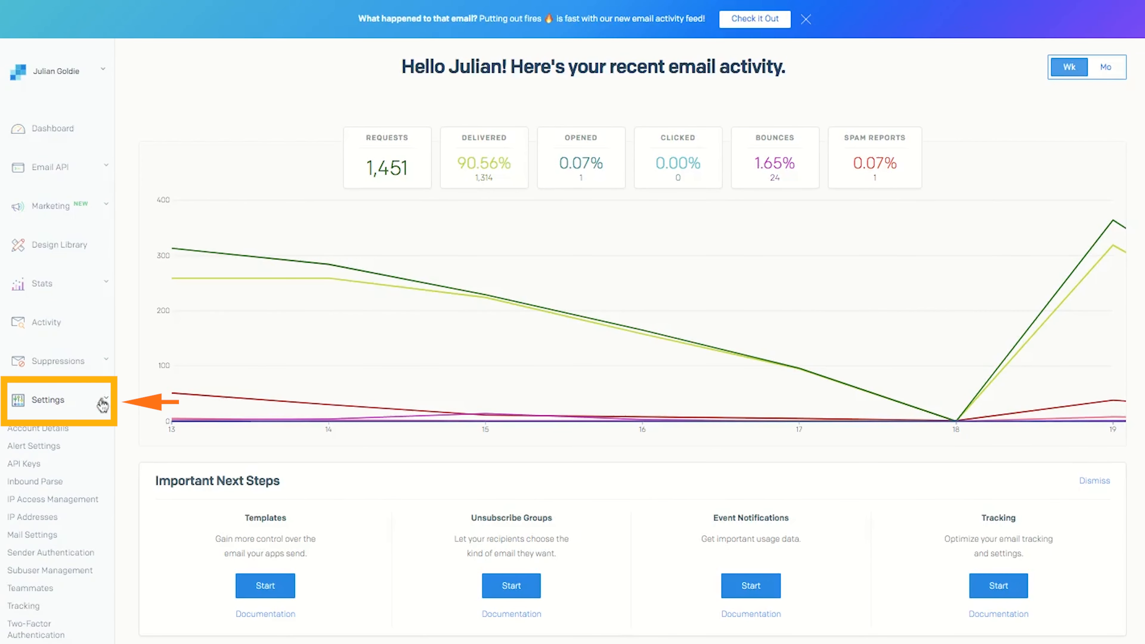
{"action": "left_click", "coordinate": [88, 555]}
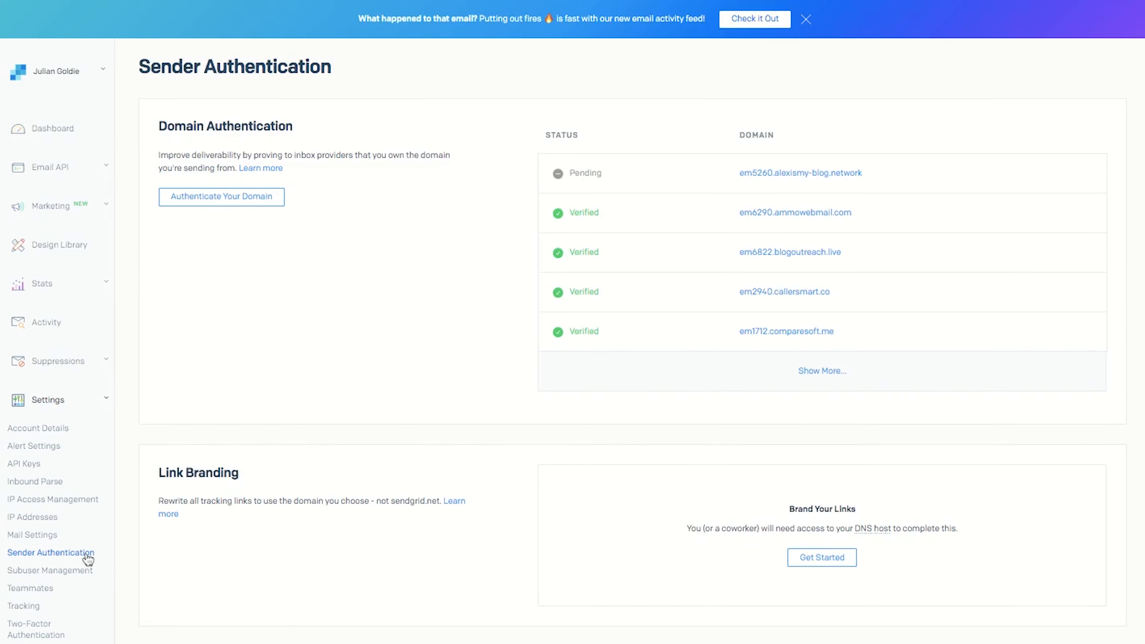
{"action": "left_click", "coordinate": [221, 201]}
Choose Namecheap as the DNS host, leave link branding at No, and continue to the domain details.
{"action": "left_click", "coordinate": [202, 205]}
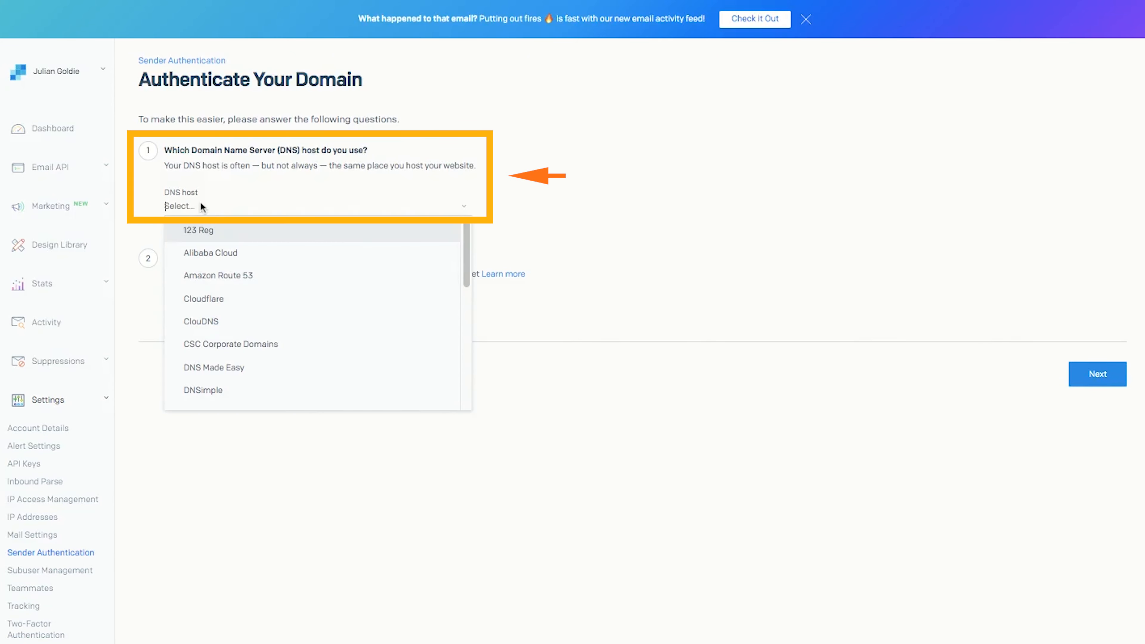
{"action": "scroll", "coordinate": [215, 308], "scroll_direction": "down", "scroll_amount": 10}
{"action": "scroll", "coordinate": [215, 304], "scroll_direction": "up", "scroll_amount": 1}
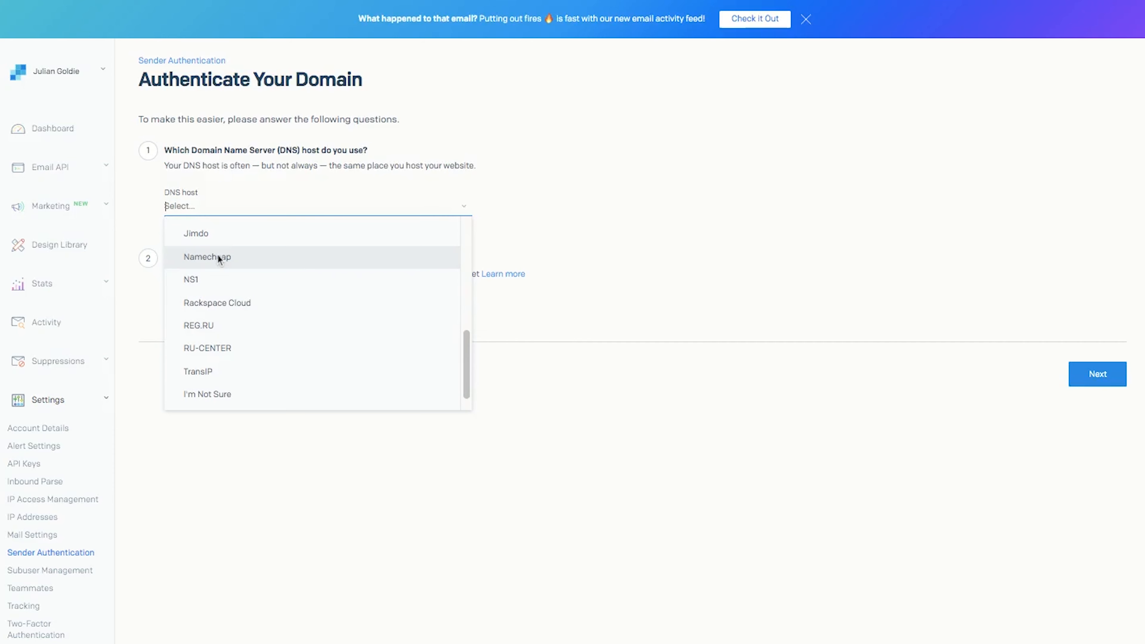
{"action": "left_click", "coordinate": [217, 254]}
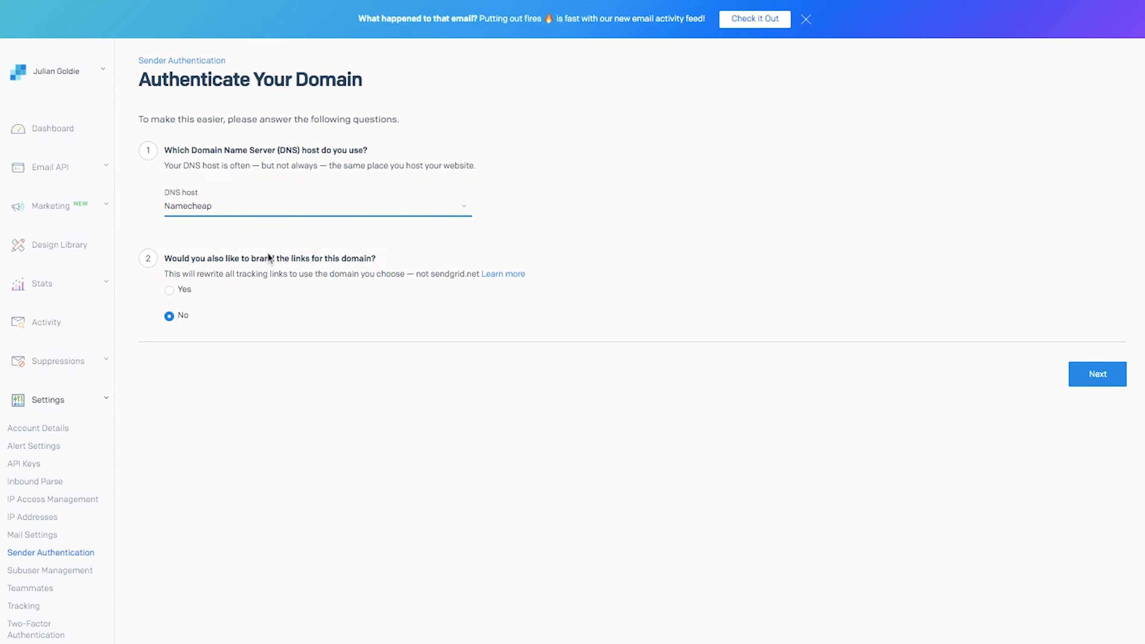
{"action": "left_click", "coordinate": [1096, 374]}
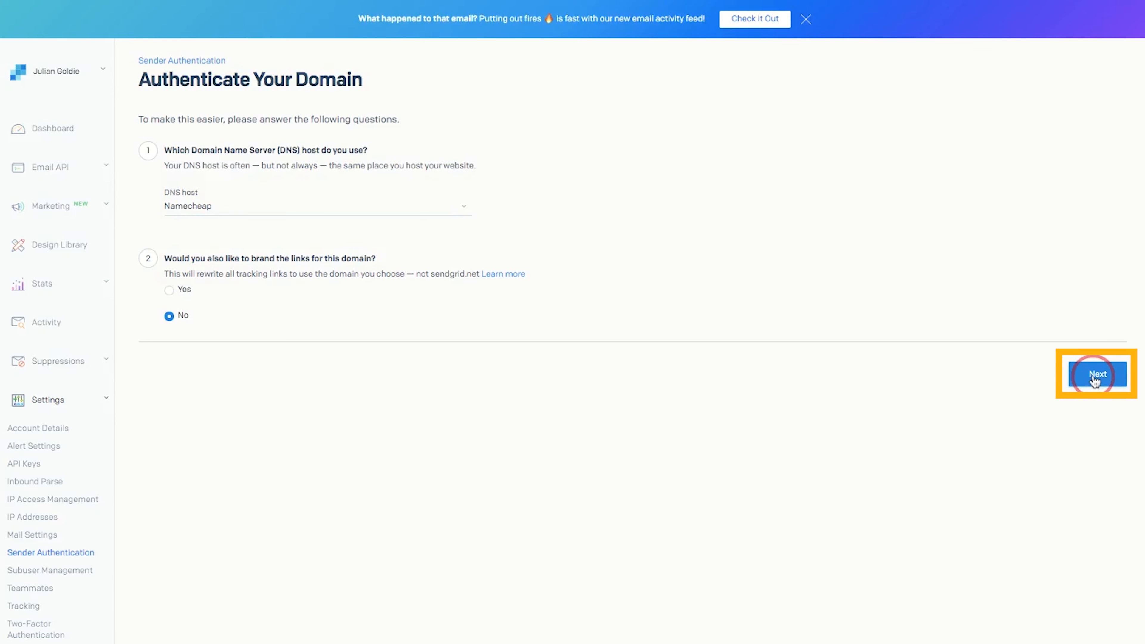
Enter chipperbirds.cc as the From Domain.
{"action": "left_click", "coordinate": [327, 179]}
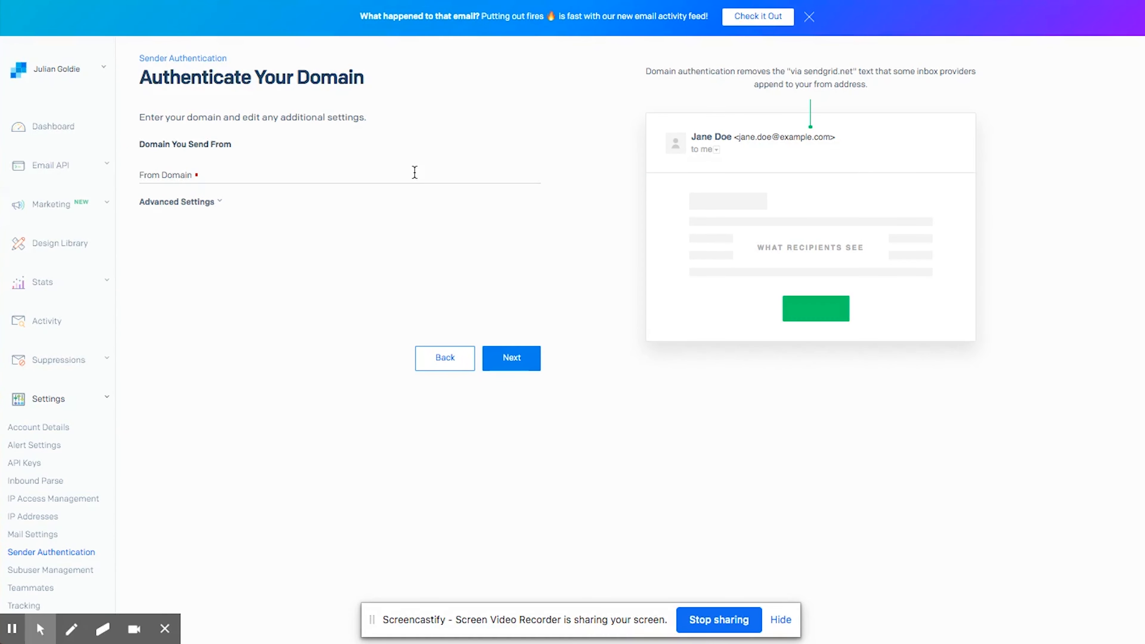
{"action": "left_click", "coordinate": [414, 172]}
{"action": "type", "text": "dalechipperbirds.cc"}
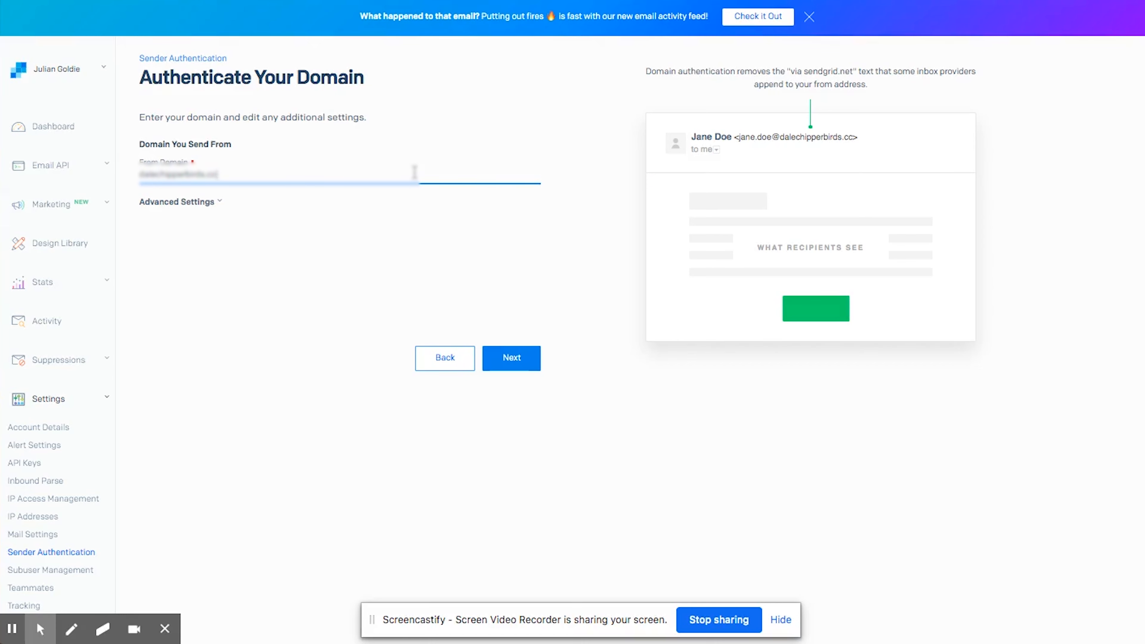
{"action": "key", "text": "shift+Right"}
{"action": "key", "text": "shift+Right"}
{"action": "key", "text": "shift+Right"}
{"action": "key", "text": "shift+Right"}
{"action": "key", "text": "BackSpace"}
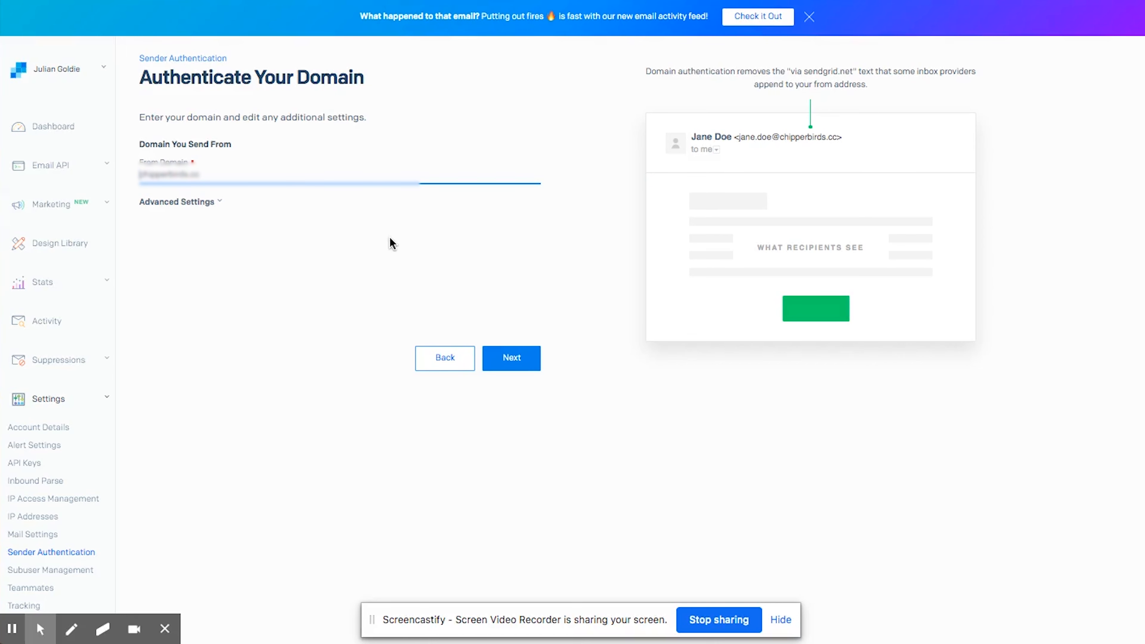
{"action": "left_click", "coordinate": [392, 243]}
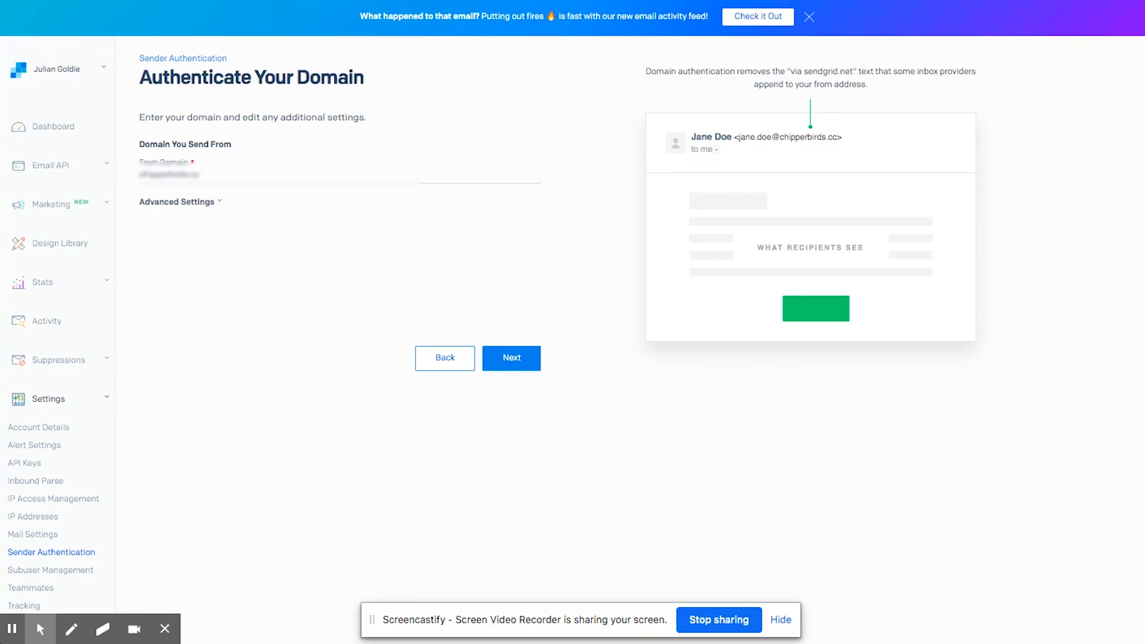
Switch to Namecheap and open the Advanced DNS page for chipperbirds.cc by replacing the URL placeholder in the page address.
{"action": "left_click", "coordinate": [396, 19]}
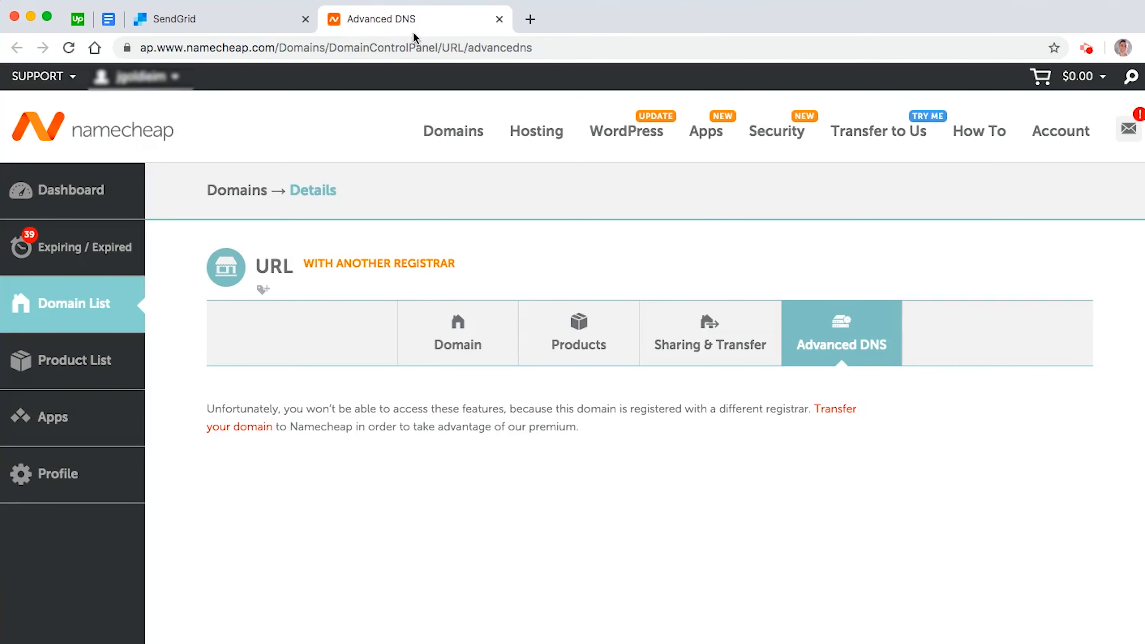
{"action": "double_click", "coordinate": [457, 50]}
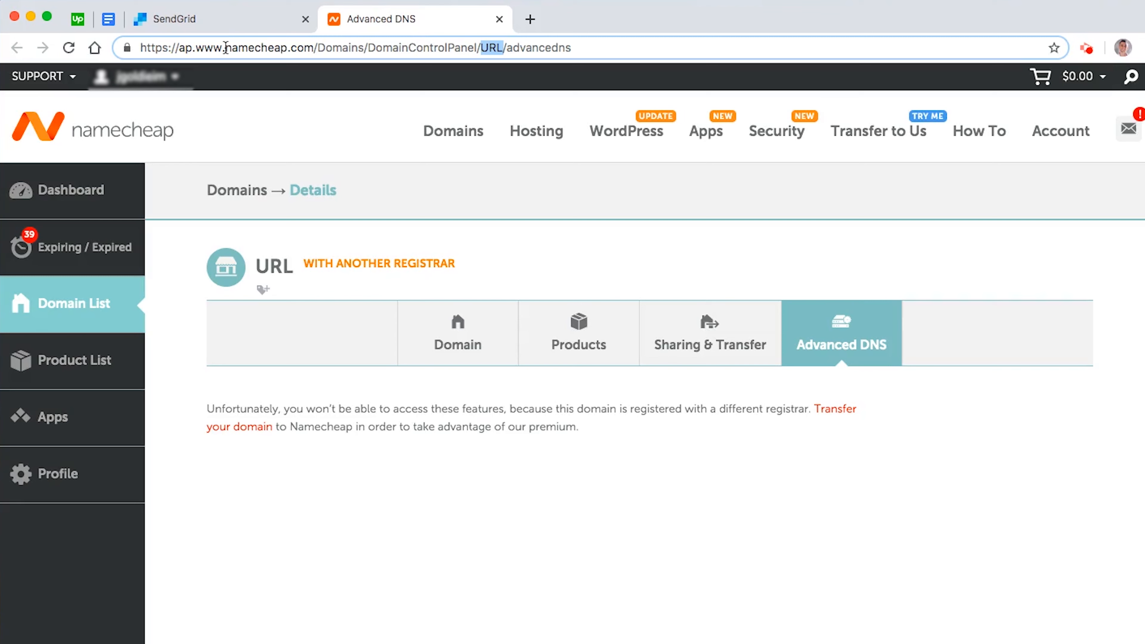
{"action": "double_click", "coordinate": [495, 48]}
{"action": "key", "text": "super+v"}
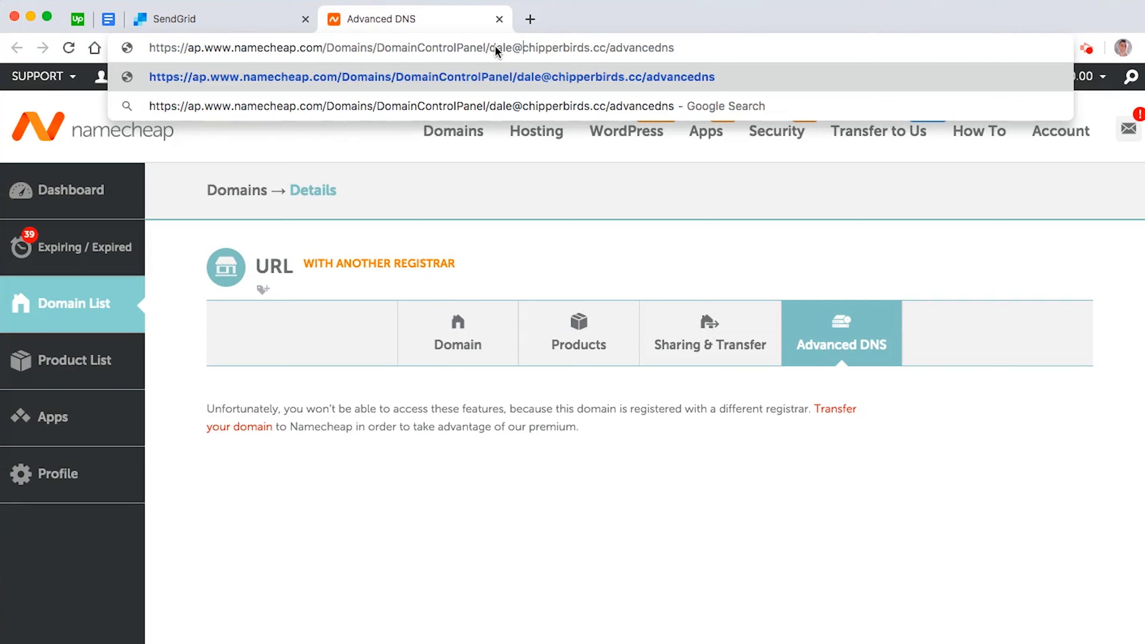
{"action": "key", "text": "BackSpace"}
{"action": "key", "text": "BackSpace"}
{"action": "key", "text": "BackSpace"}
{"action": "key", "text": "BackSpace"}
{"action": "key", "text": "BackSpace"}
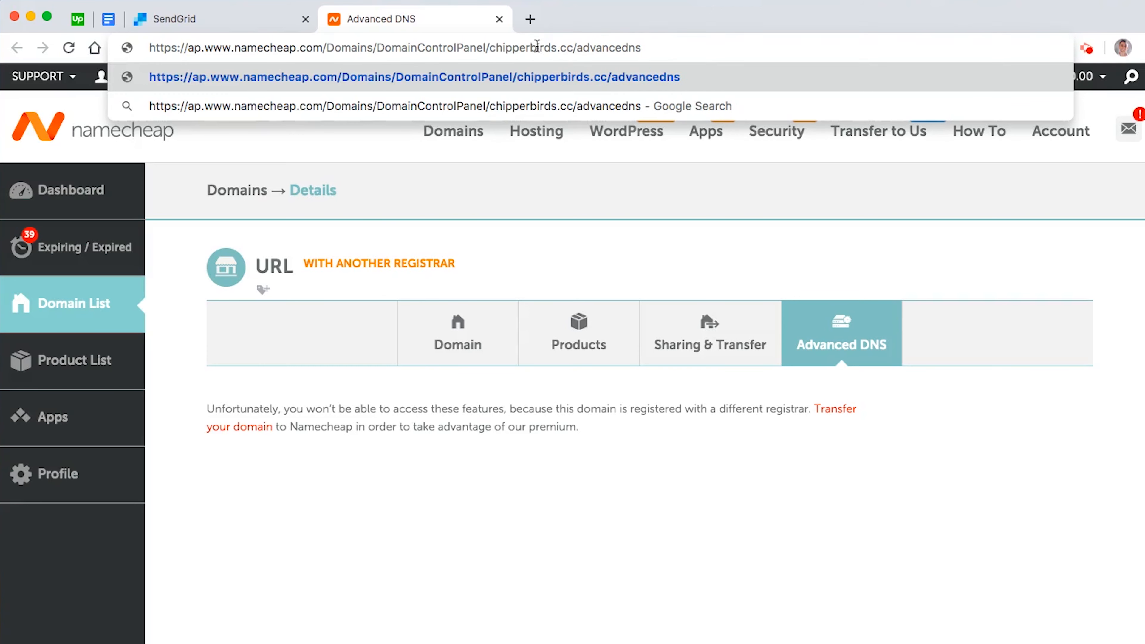
{"action": "key", "text": "Return"}
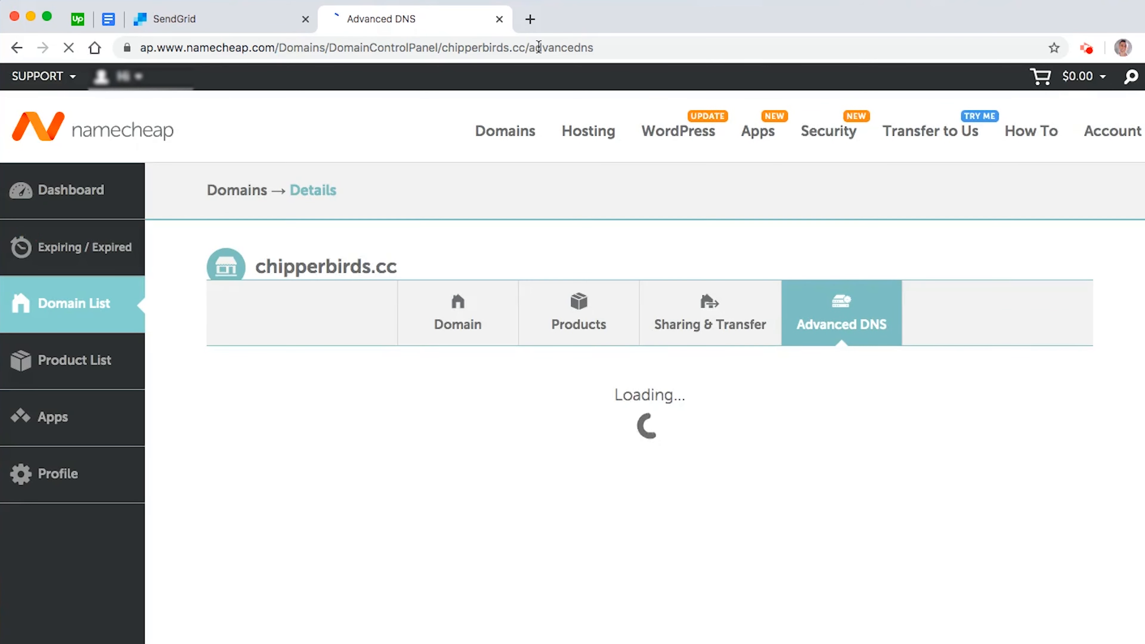
Switch back to SendGrid, proceed to the DNS records to install, and examine the host prefixes before the domain name.
{"action": "left_click", "coordinate": [270, 18]}
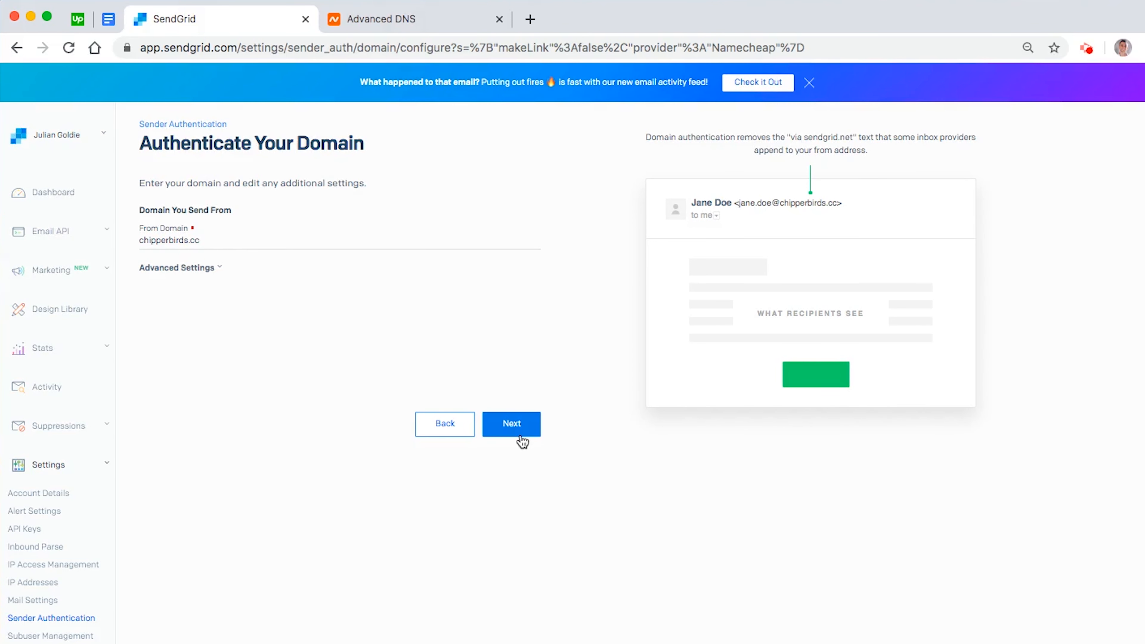
{"action": "left_click", "coordinate": [521, 436]}
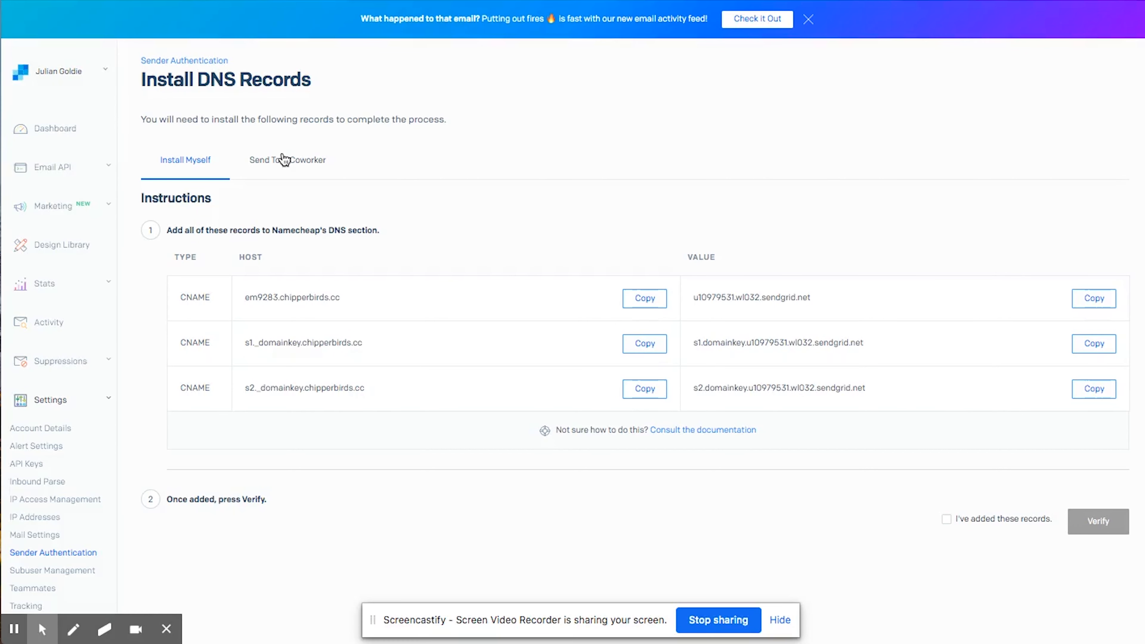
{"action": "left_click_drag", "start_coordinate": [243, 298], "coordinate": [356, 337]}
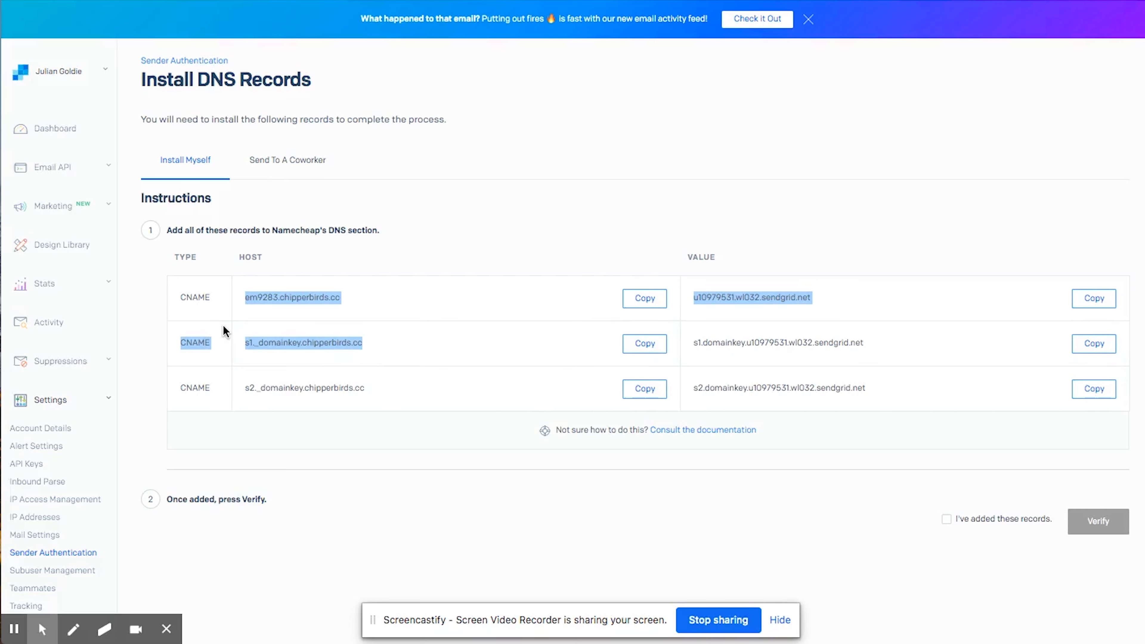
{"action": "left_click", "coordinate": [248, 343]}
{"action": "left_click_drag", "start_coordinate": [248, 342], "coordinate": [310, 343]}
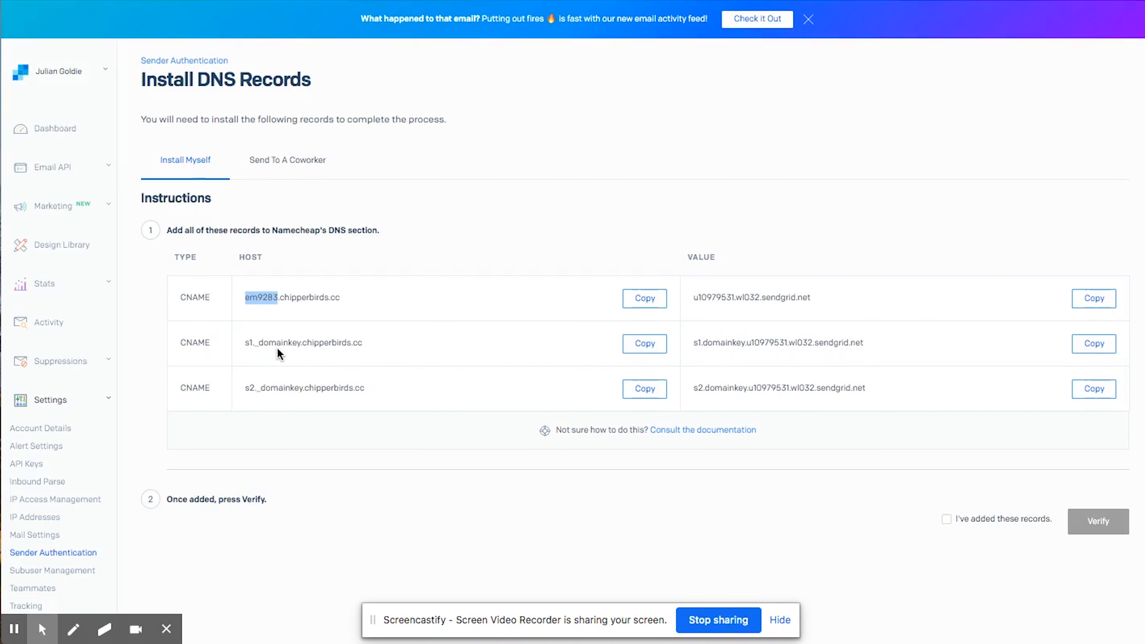
{"action": "left_click_drag", "start_coordinate": [246, 342], "coordinate": [294, 350]}
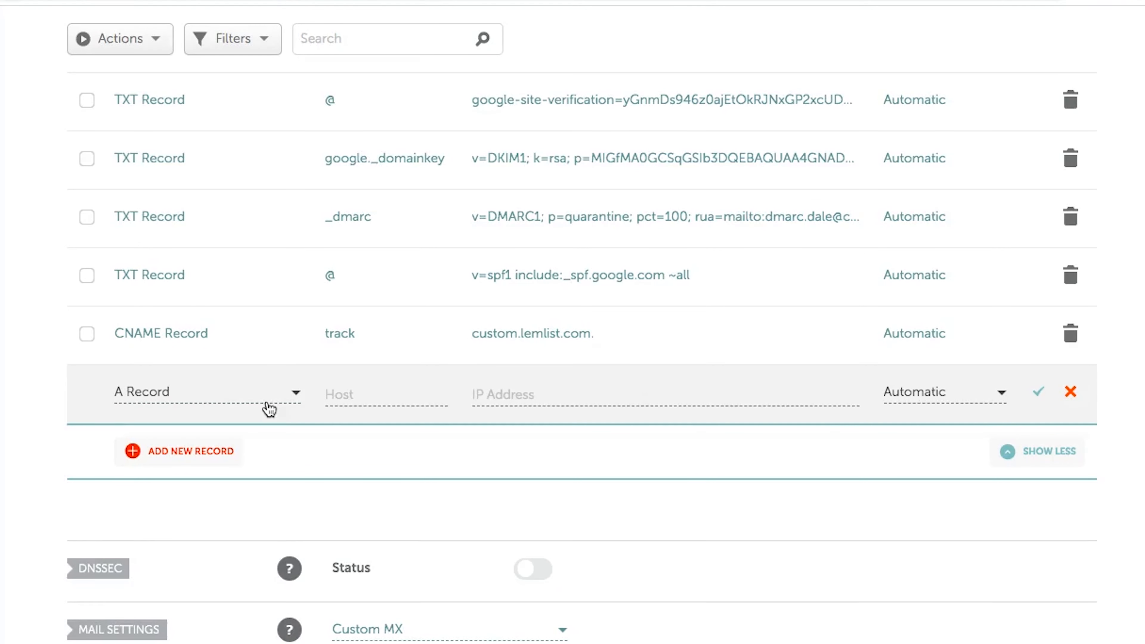
In Namecheap, make the new DNS record a CNAME record and copy em9283 from SendGrid's first record as its host.
{"action": "left_click", "coordinate": [253, 394]}
{"action": "scroll", "coordinate": [227, 497], "scroll_direction": "down", "scroll_amount": 2}
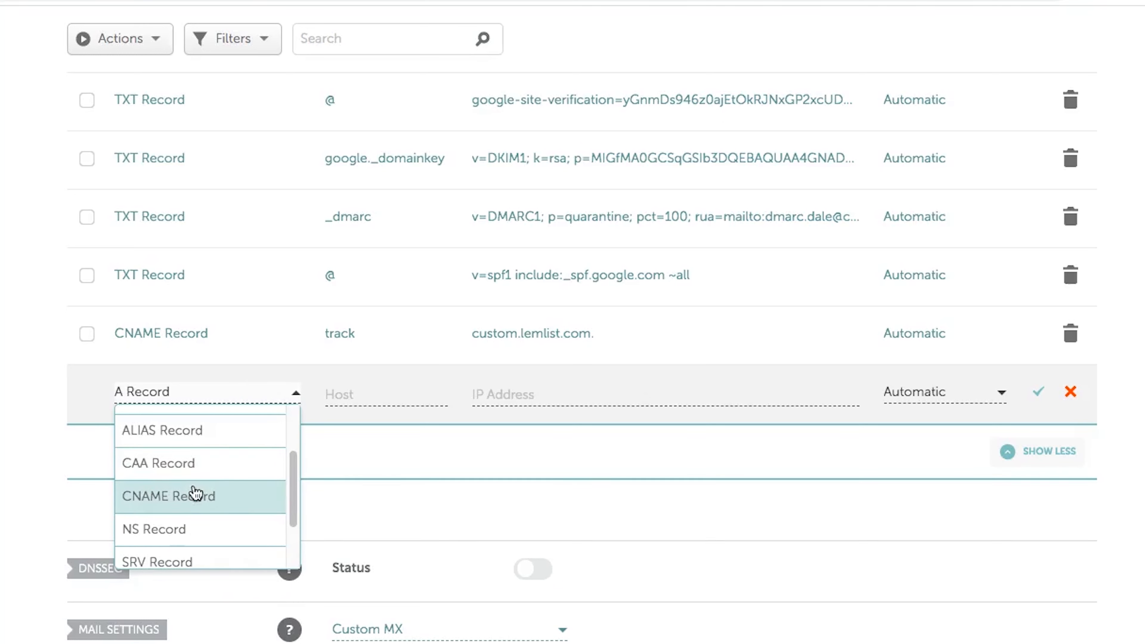
{"action": "left_click", "coordinate": [196, 496]}
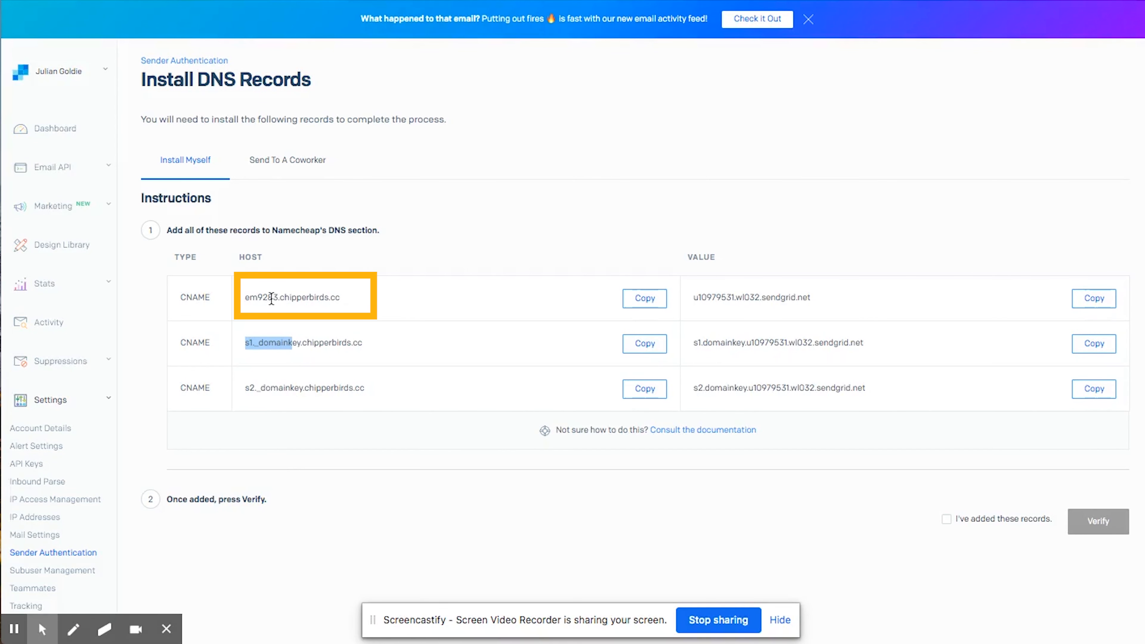
{"action": "double_click", "coordinate": [270, 298]}
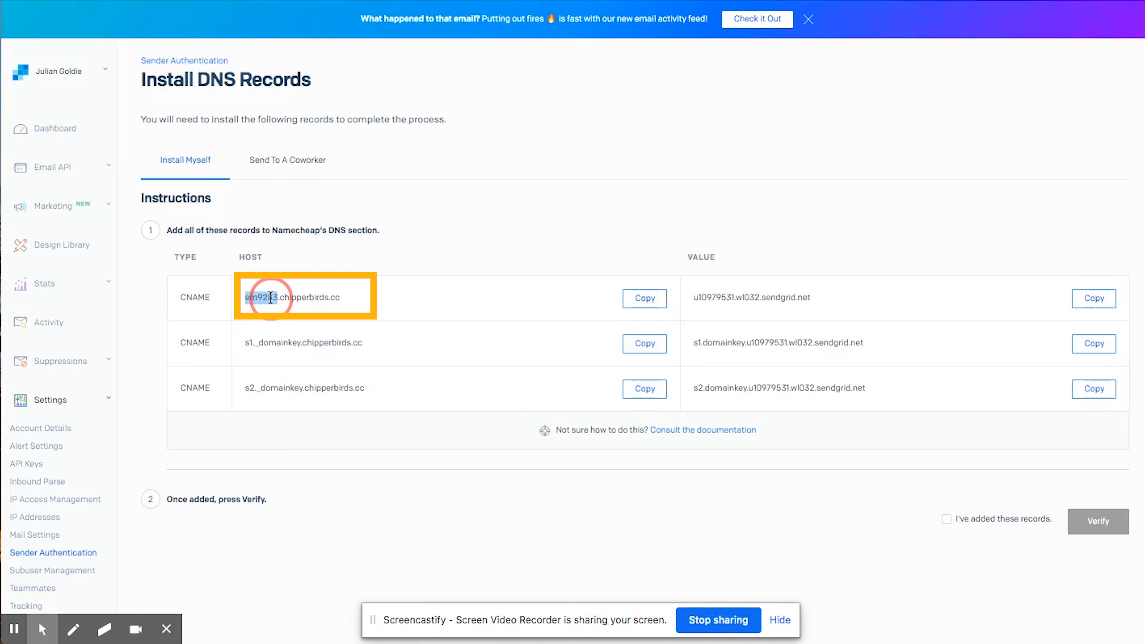
{"action": "right_click", "coordinate": [271, 297]}
{"action": "left_click", "coordinate": [303, 328]}
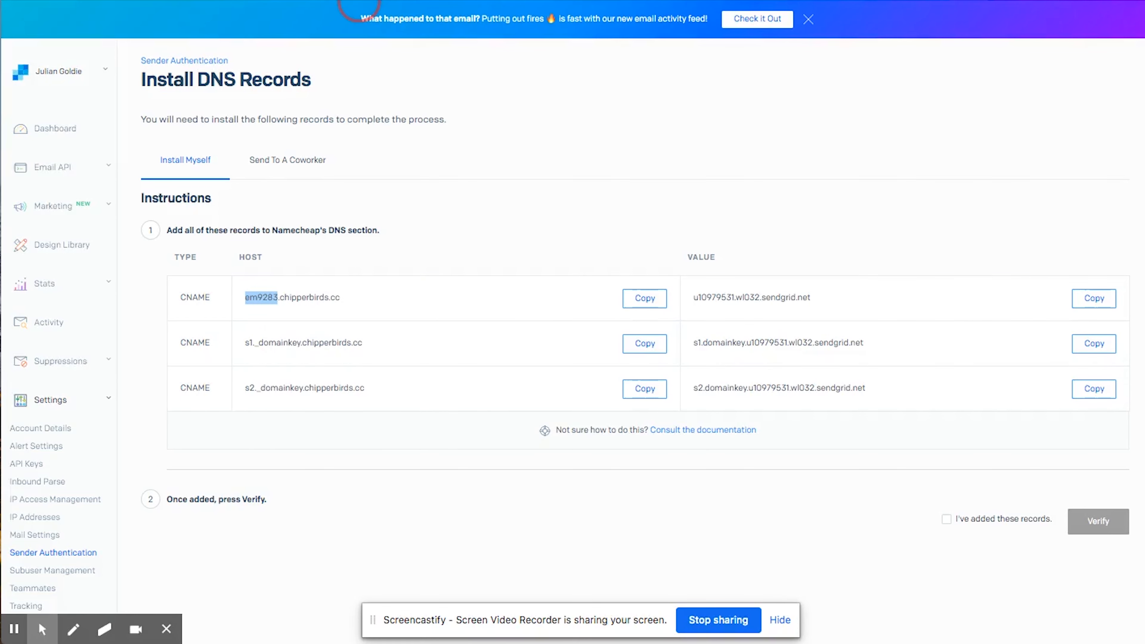
{"action": "right_click", "coordinate": [323, 390]}
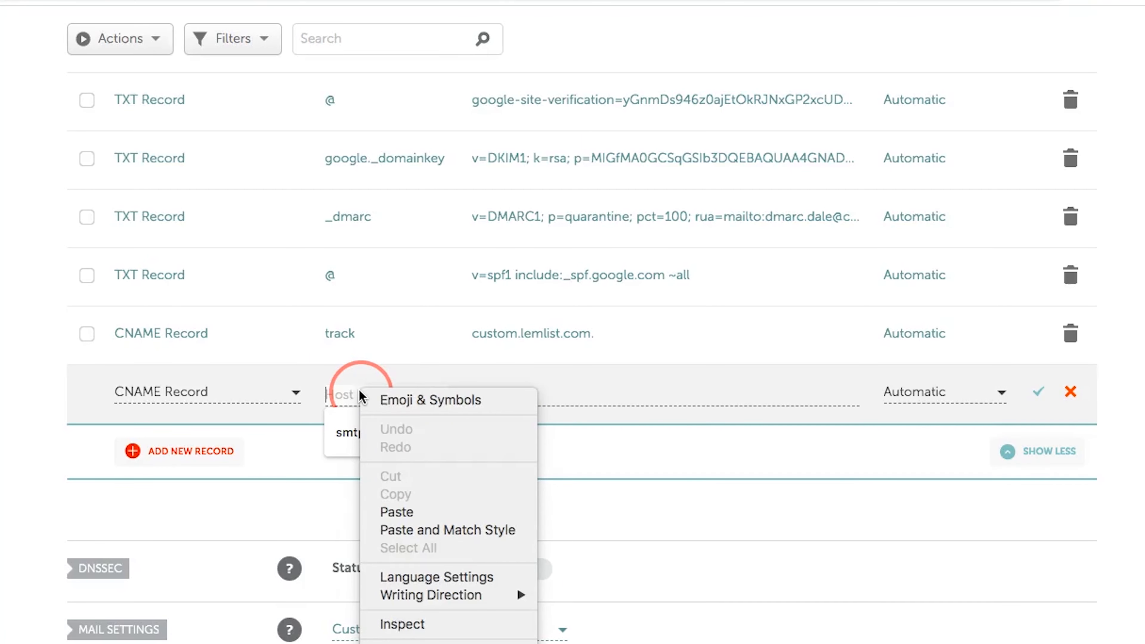
{"action": "left_click", "coordinate": [402, 509]}
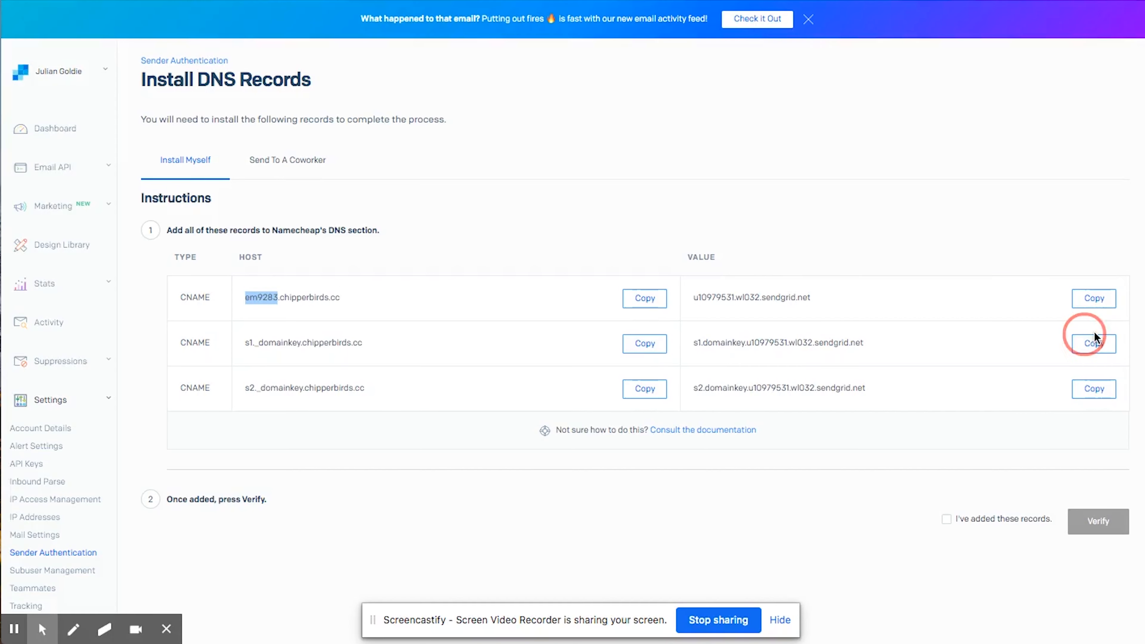
Copy the value of SendGrid's first record into the em9283 CNAME record's target and save the record.
{"action": "left_click", "coordinate": [1094, 298]}
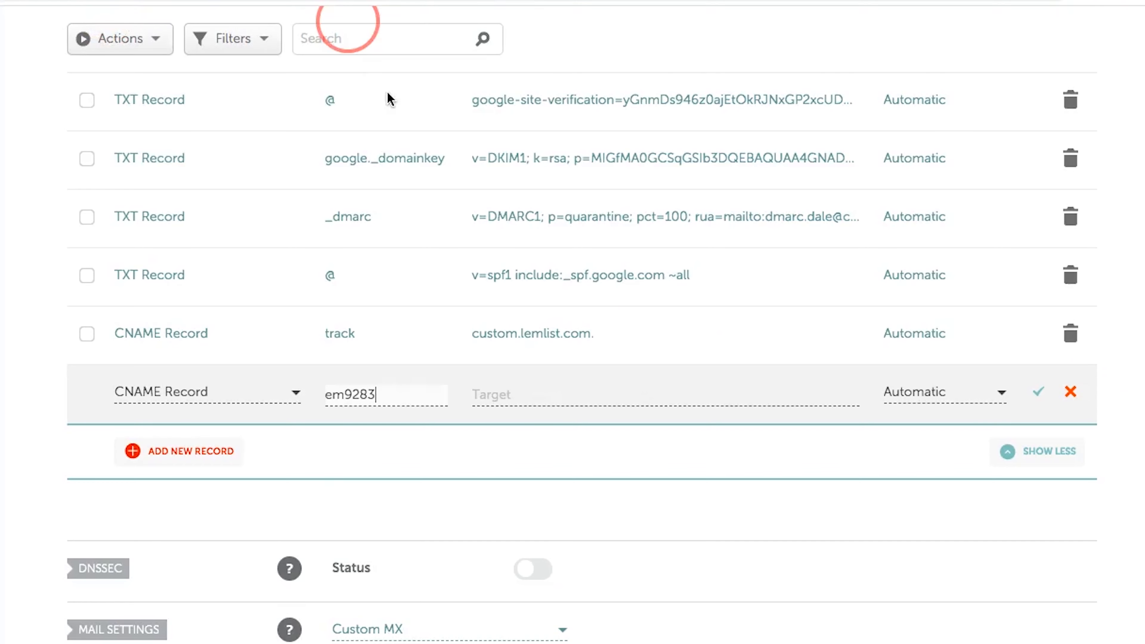
{"action": "left_click", "coordinate": [607, 396]}
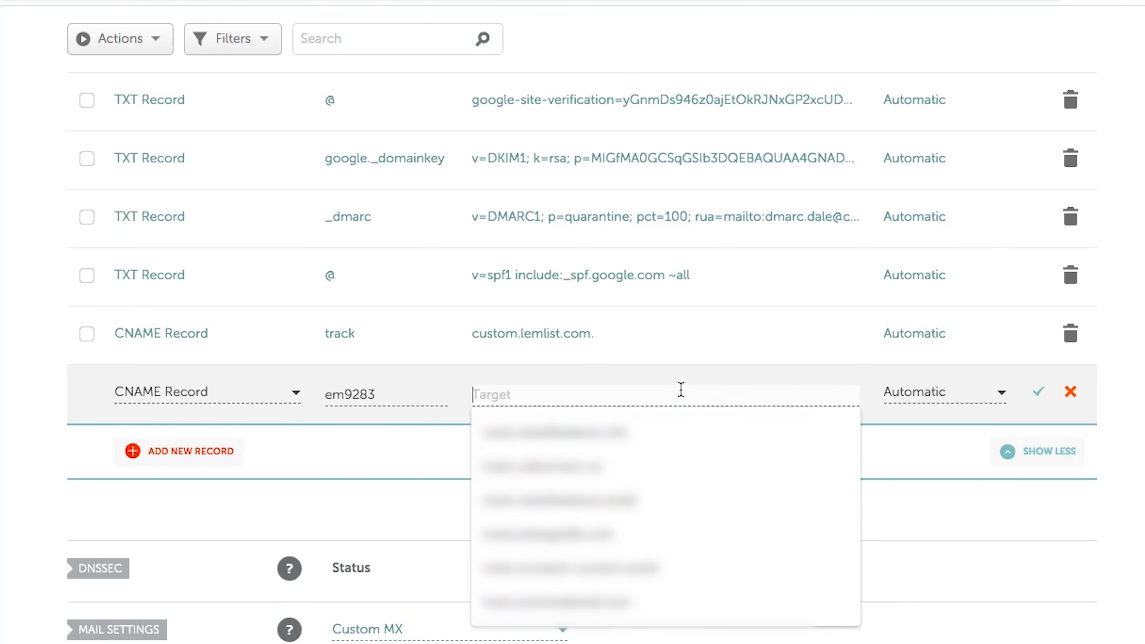
{"action": "key", "text": "ctrl+v"}
{"action": "left_click", "coordinate": [1038, 391]}
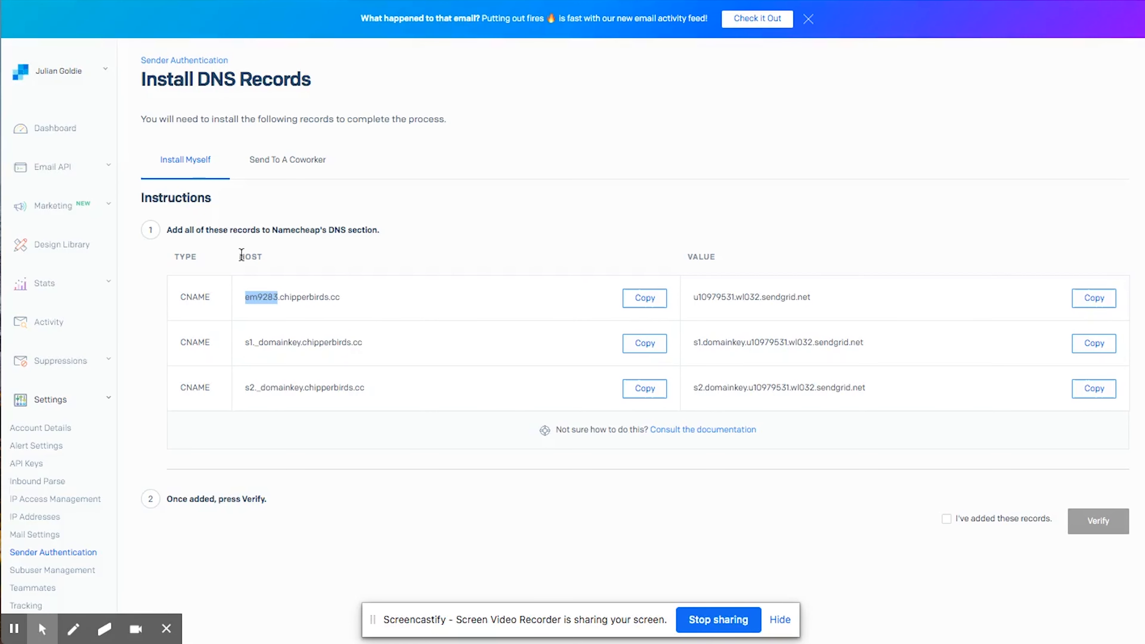
Add another CNAME record in Namecheap with the host s1._domainkey copied from SendGrid's second record.
{"action": "left_click_drag", "start_coordinate": [245, 341], "coordinate": [299, 343]}
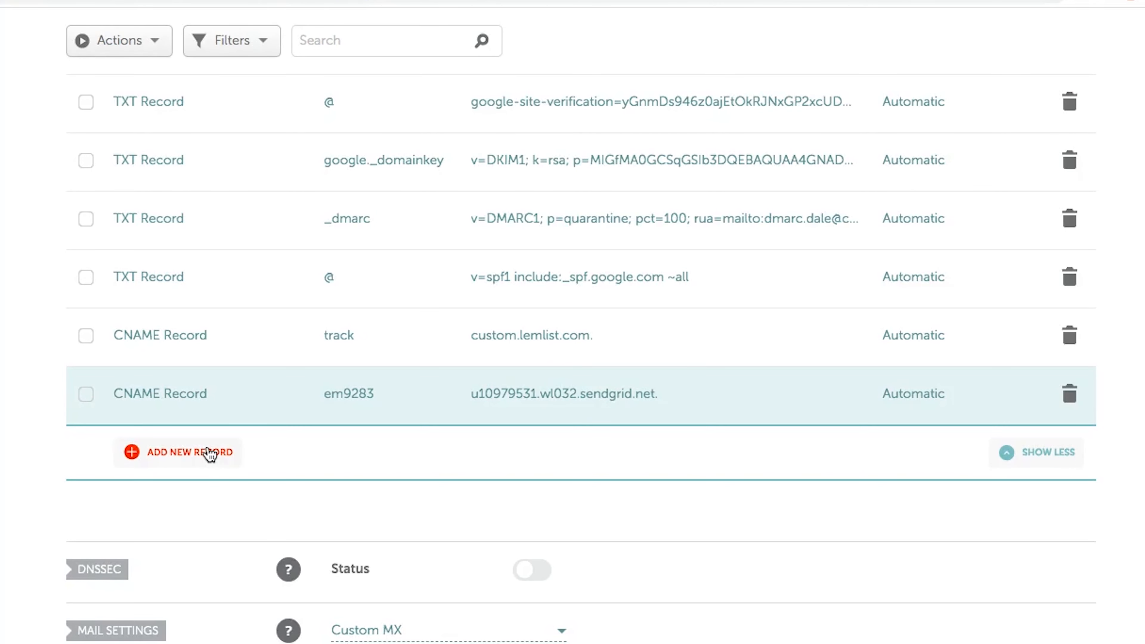
{"action": "left_click", "coordinate": [209, 450]}
{"action": "left_click", "coordinate": [205, 309]}
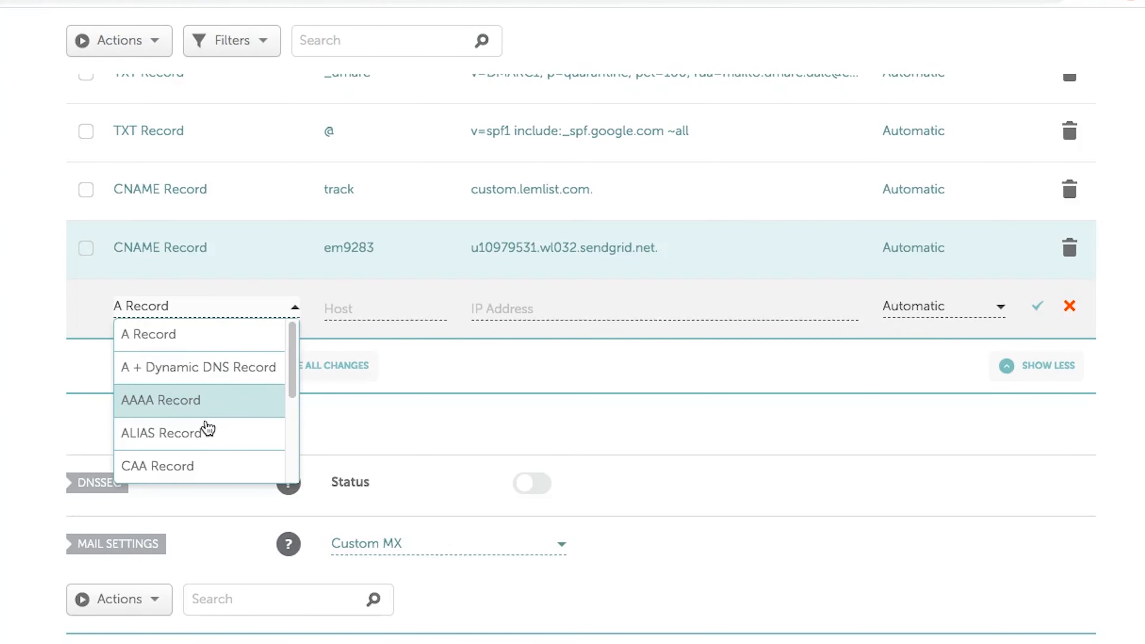
{"action": "scroll", "coordinate": [205, 430], "scroll_direction": "down", "scroll_amount": 3}
{"action": "left_click", "coordinate": [204, 378]}
{"action": "left_click", "coordinate": [376, 306]}
{"action": "key", "text": "ctrl+v"}
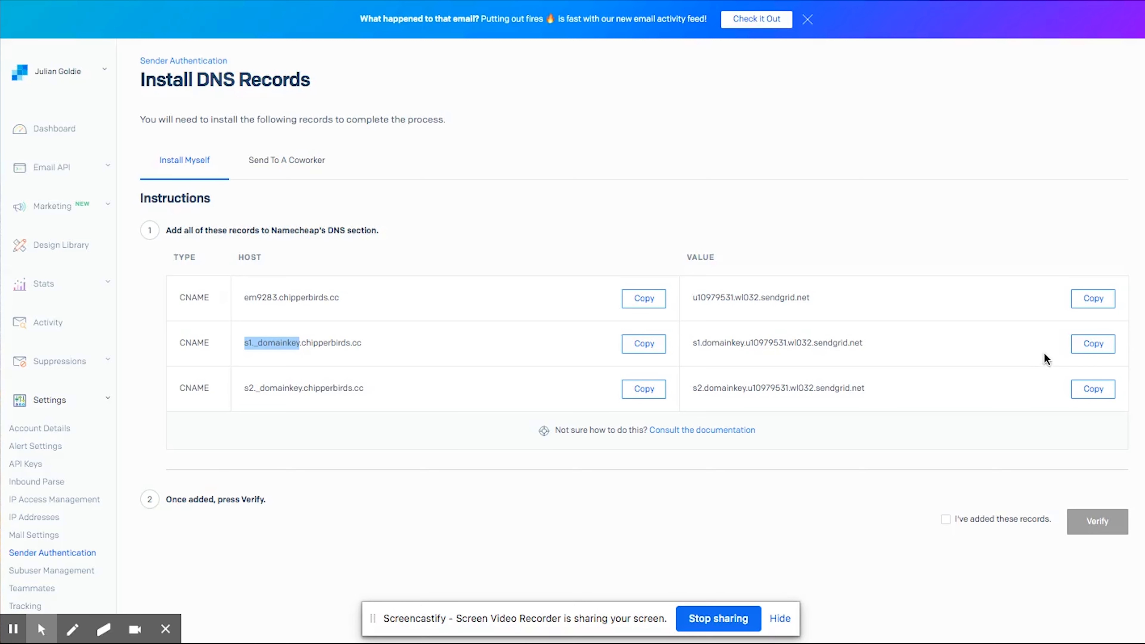
Copy the value of SendGrid's second record into the s1._domainkey CNAME record's target in Namecheap and save the record.
{"action": "left_click", "coordinate": [1093, 344]}
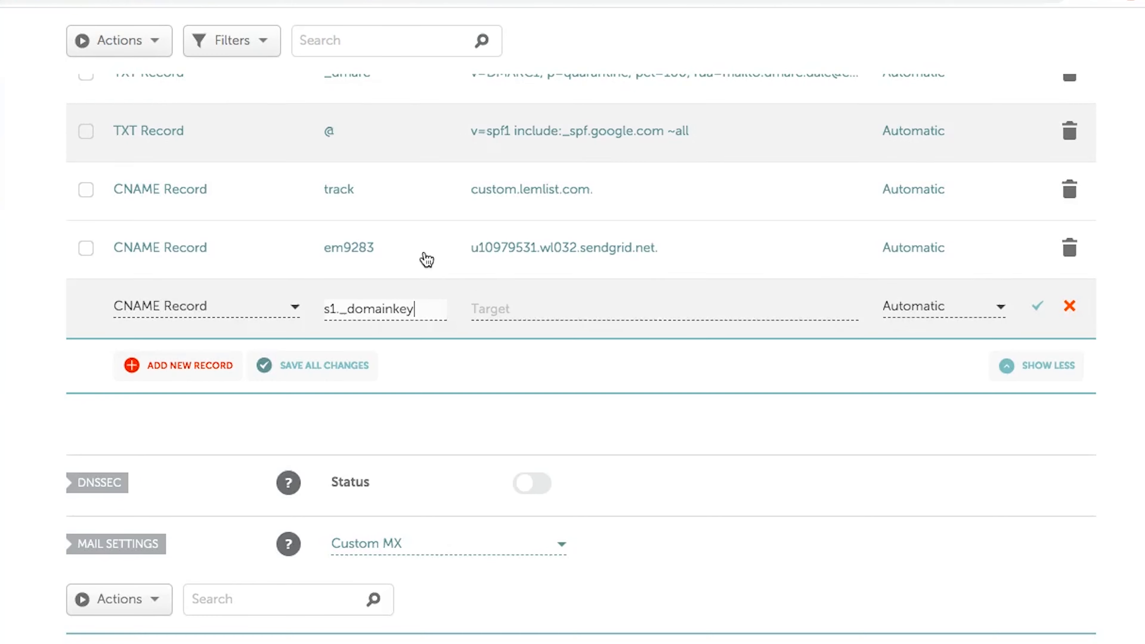
{"action": "left_click", "coordinate": [572, 311]}
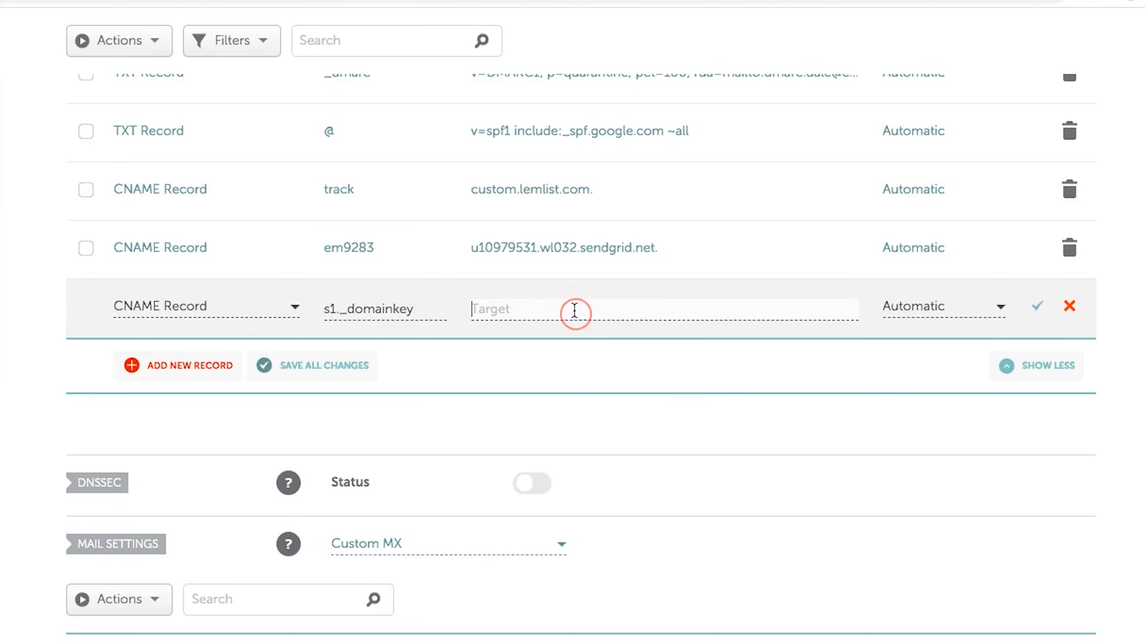
{"action": "key", "text": "ctrl+v"}
{"action": "left_click", "coordinate": [1036, 311]}
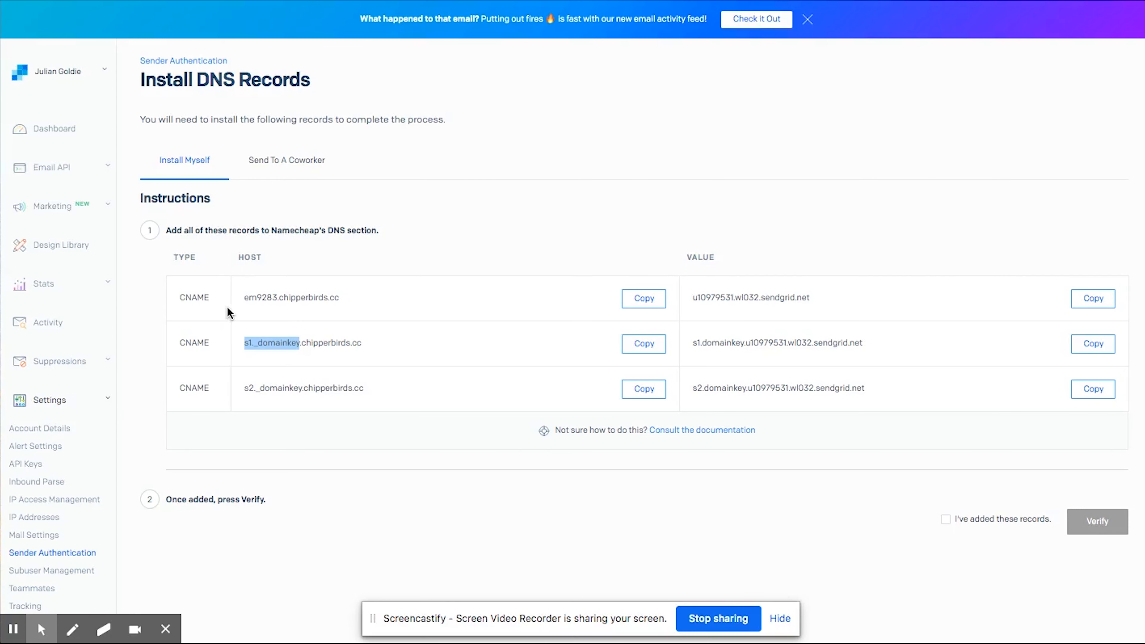
Add another CNAME record in Namecheap with the host s2._domainkey copied from SendGrid's third record.
{"action": "left_click_drag", "start_coordinate": [244, 388], "coordinate": [301, 389]}
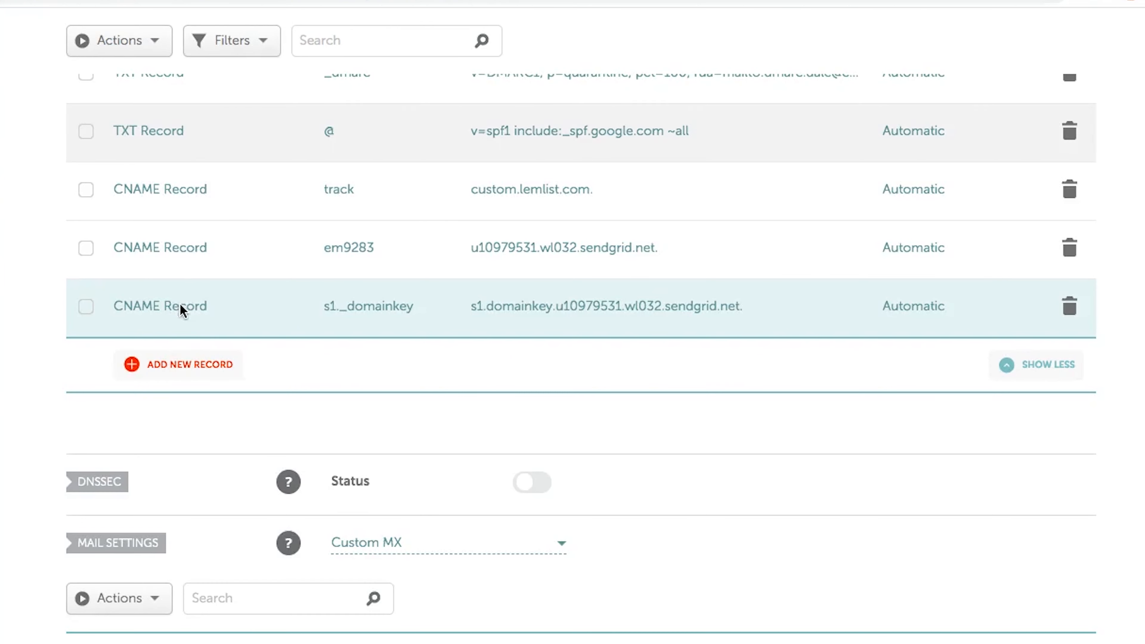
{"action": "left_click", "coordinate": [178, 364]}
{"action": "scroll", "coordinate": [183, 424], "scroll_direction": "down", "scroll_amount": 1}
{"action": "scroll", "coordinate": [182, 424], "scroll_direction": "down", "scroll_amount": 2}
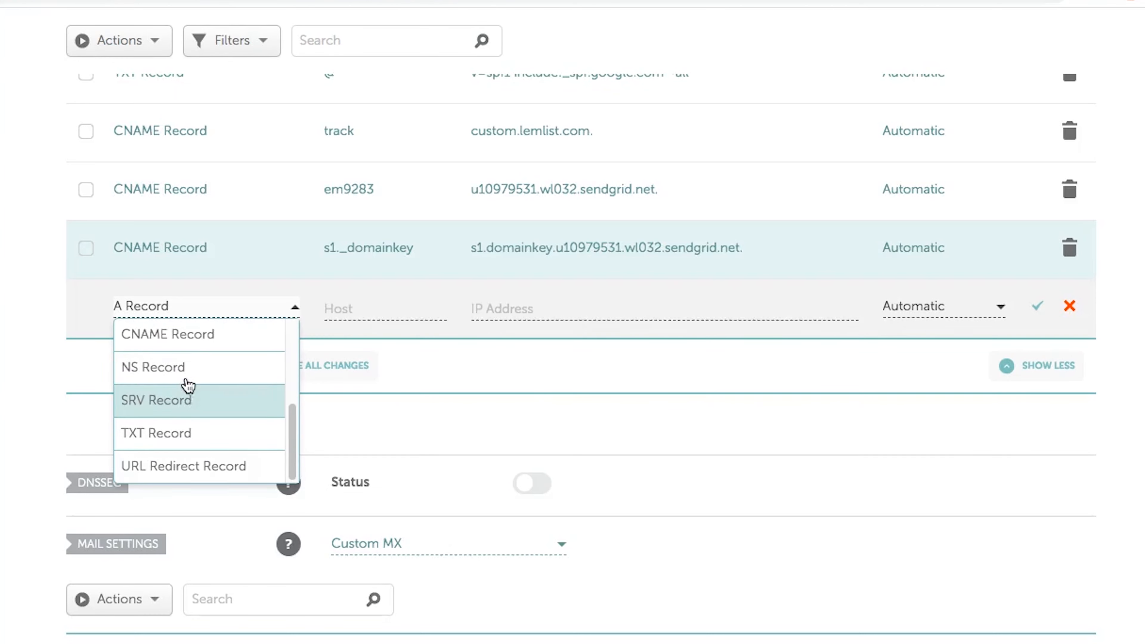
{"action": "left_click", "coordinate": [148, 336]}
{"action": "left_click", "coordinate": [355, 308]}
{"action": "key", "text": "ctrl+v"}
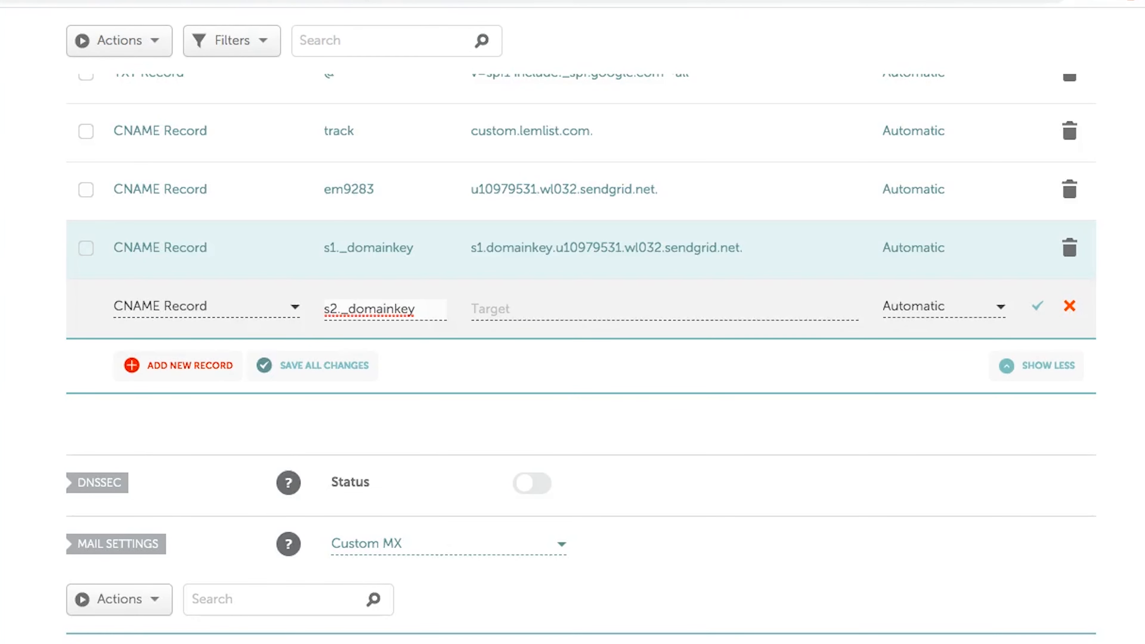
Copy the value of SendGrid's third record into the s2._domainkey CNAME record's target in Namecheap and save the record.
{"action": "left_click", "coordinate": [135, 1]}
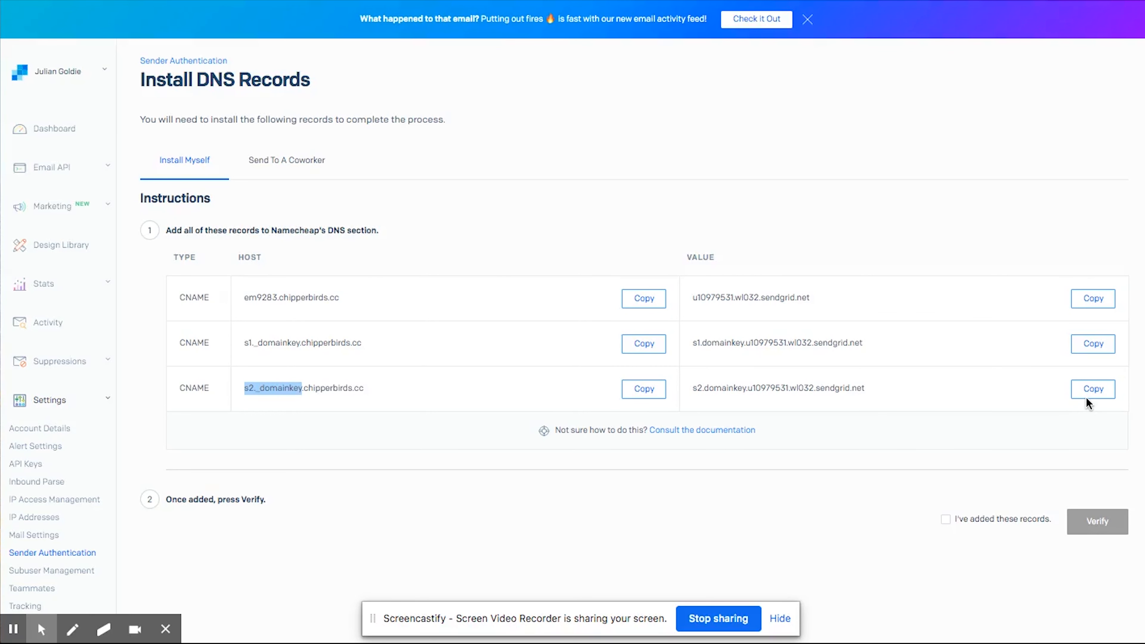
{"action": "left_click", "coordinate": [1087, 396]}
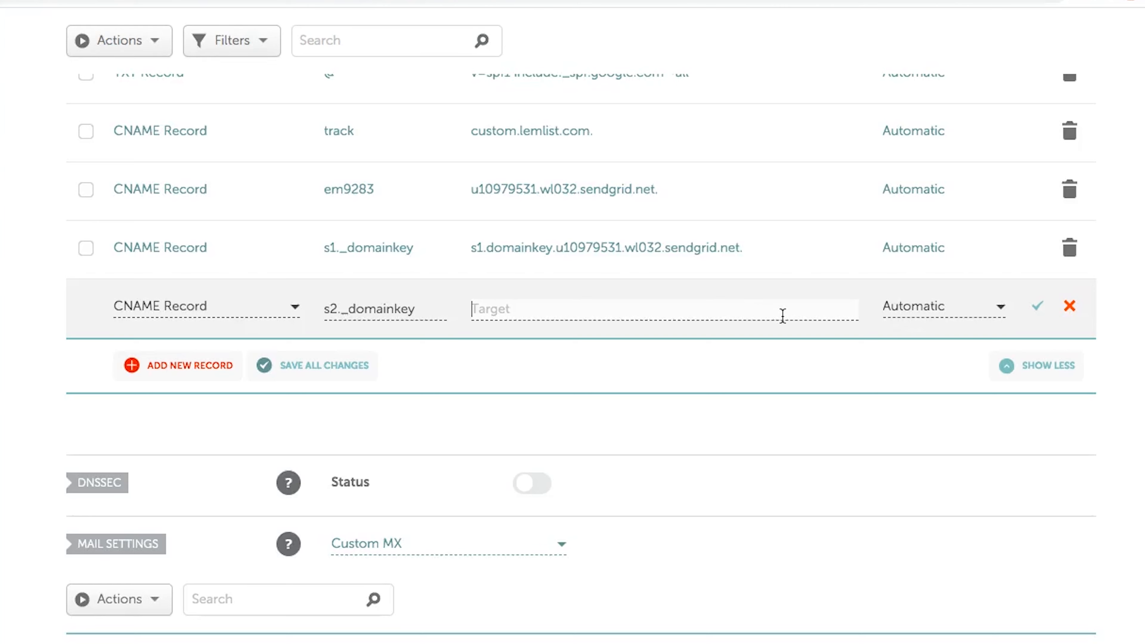
{"action": "left_click", "coordinate": [779, 314]}
{"action": "key", "text": "ctrl+v"}
{"action": "left_click", "coordinate": [1037, 308]}
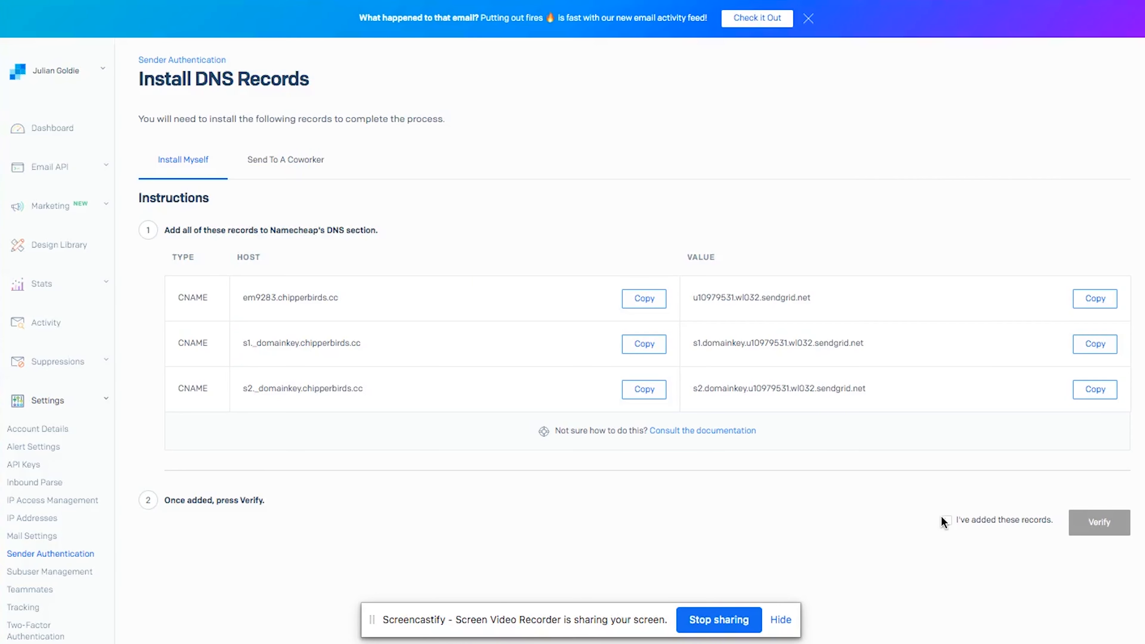
In SendGrid, confirm that the records have been added, verify the domain and return to Sender Authentication.
{"action": "left_click", "coordinate": [947, 520]}
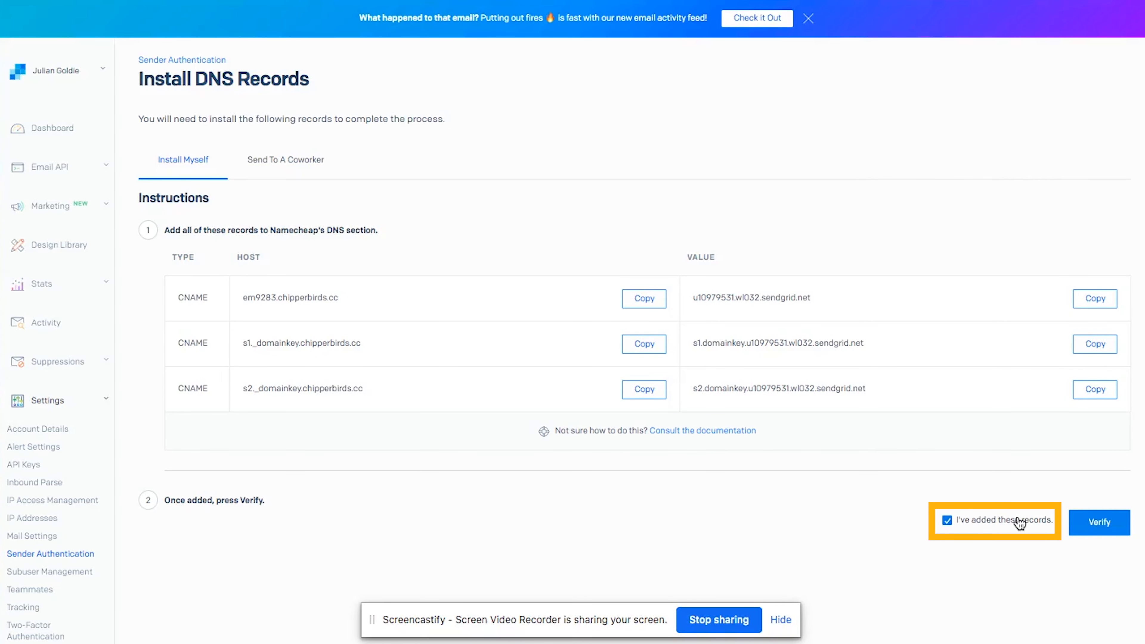
{"action": "left_click", "coordinate": [1114, 519]}
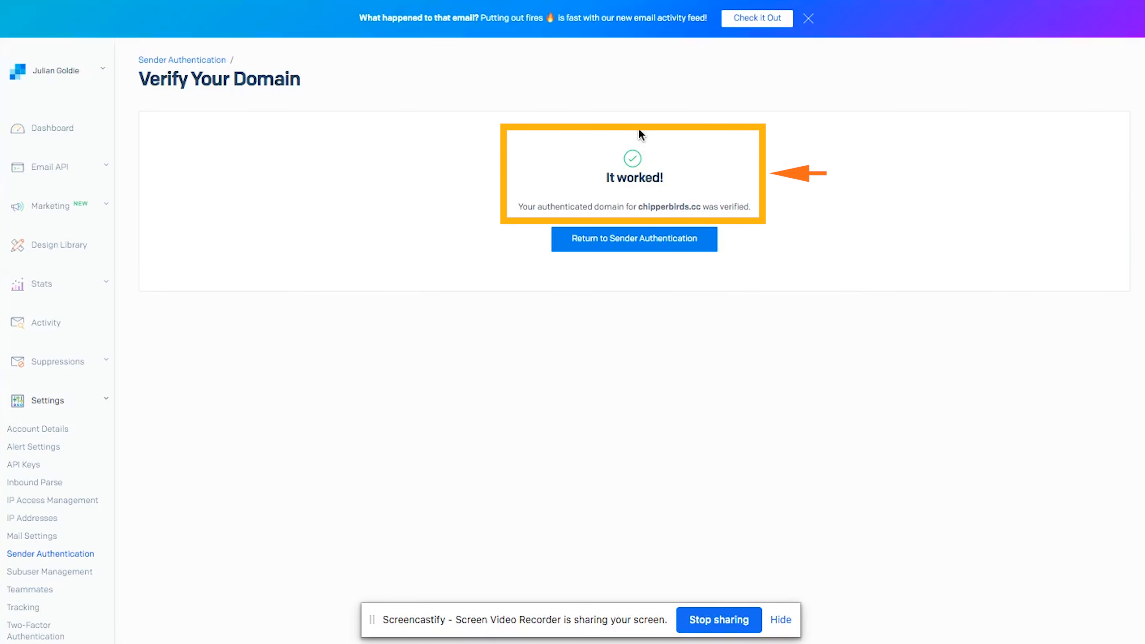
{"action": "left_click", "coordinate": [653, 245]}
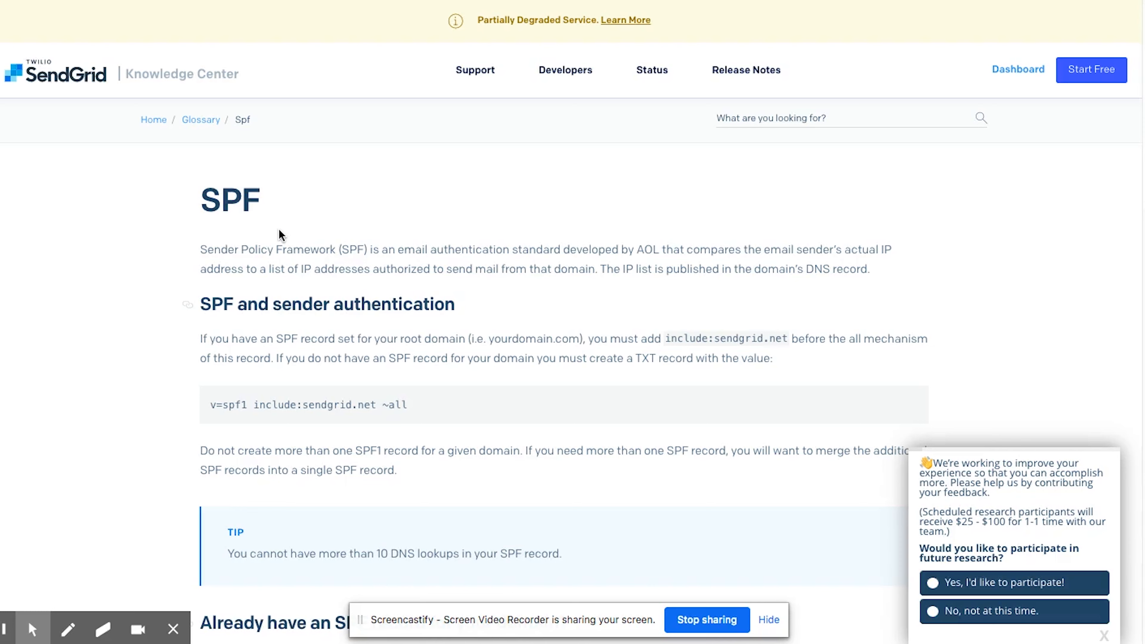
In Namecheap, replace the @ SPF record's value with v=spf1 a mx include:_spf.google.com include:spf.protection.outlook.com include:sendgrid.net ~all, copied from the SPF Google Doc.
{"action": "key", "text": "ctrl+Tab"}
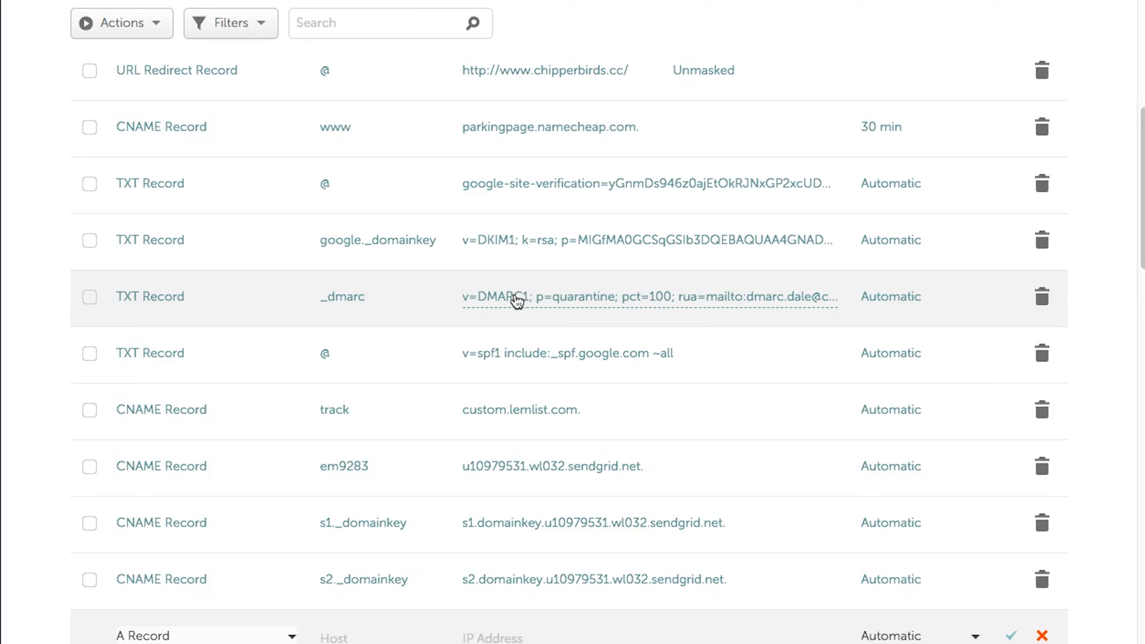
{"action": "left_click", "coordinate": [703, 354]}
{"action": "left_click_drag", "start_coordinate": [685, 354], "coordinate": [417, 355]}
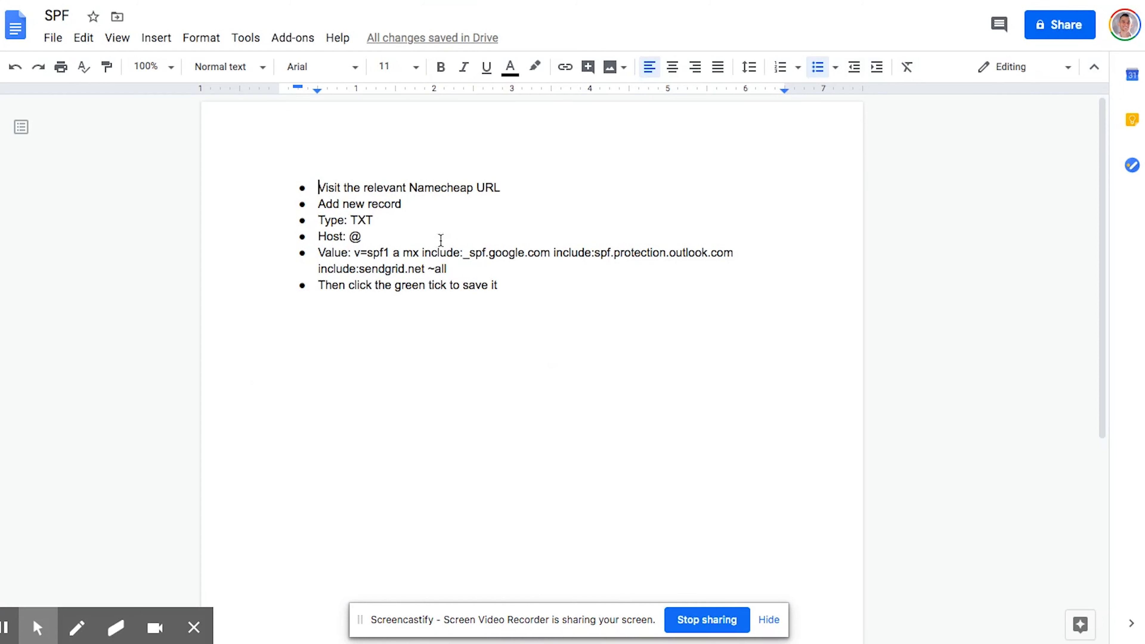
{"action": "left_click_drag", "start_coordinate": [355, 252], "coordinate": [448, 269]}
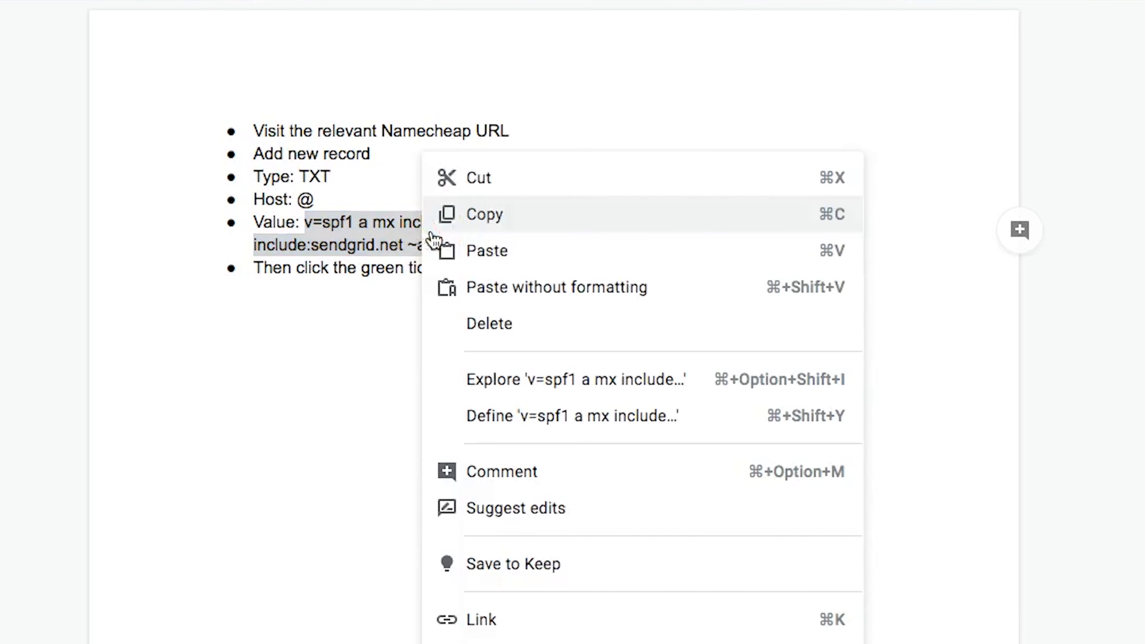
{"action": "left_click", "coordinate": [502, 223]}
{"action": "left_click", "coordinate": [512, 221]}
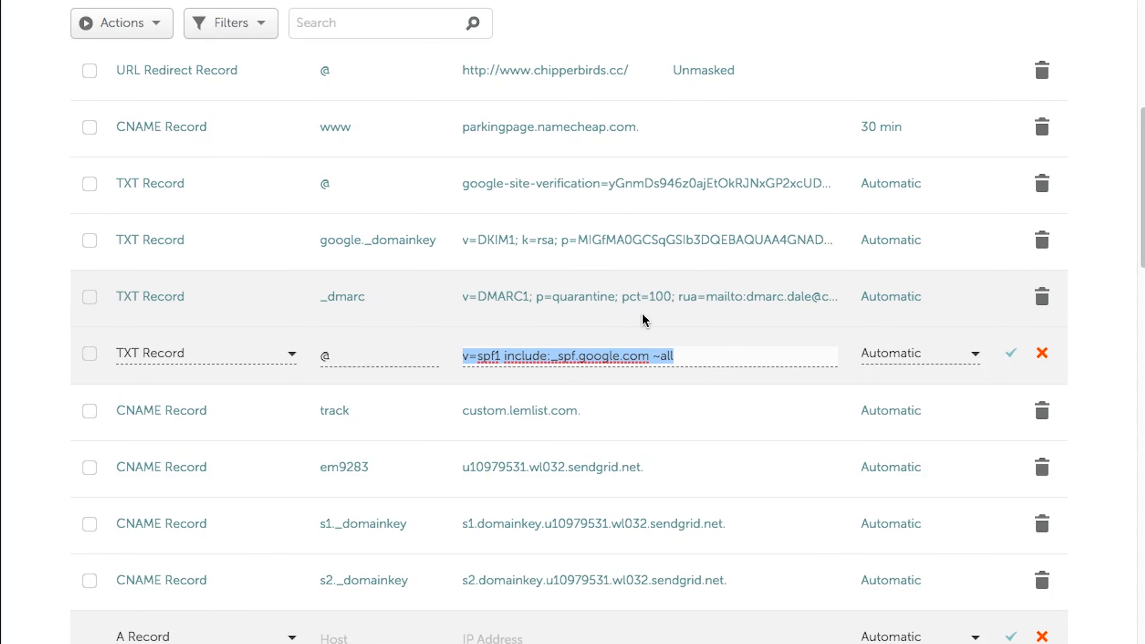
{"action": "key", "text": "super+v"}
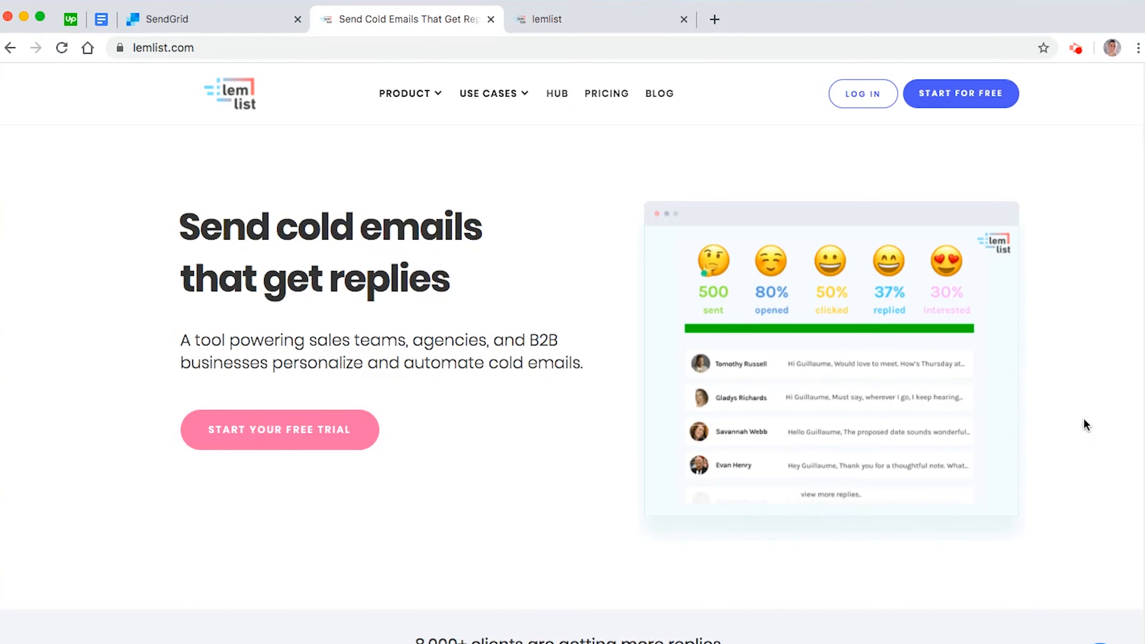
Look through the lemlist homepage, including its free trial, email account connections, personalization, templates and community sections.
{"action": "scroll", "coordinate": [1083, 418], "scroll_direction": "down", "scroll_amount": 2}
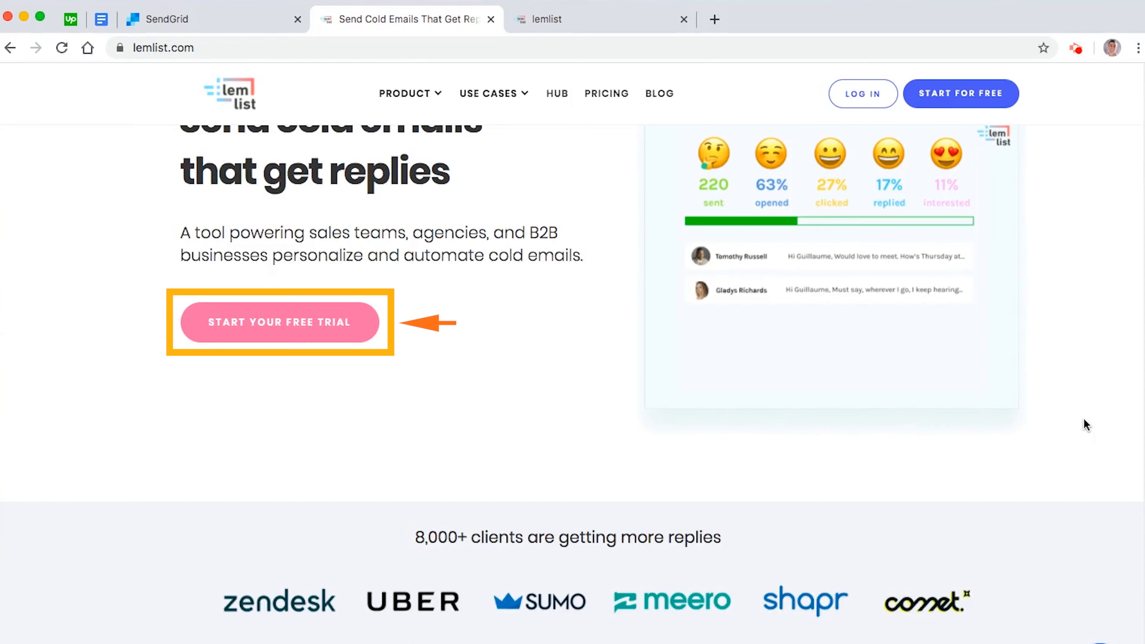
{"action": "scroll", "coordinate": [337, 342], "scroll_direction": "up", "scroll_amount": 1}
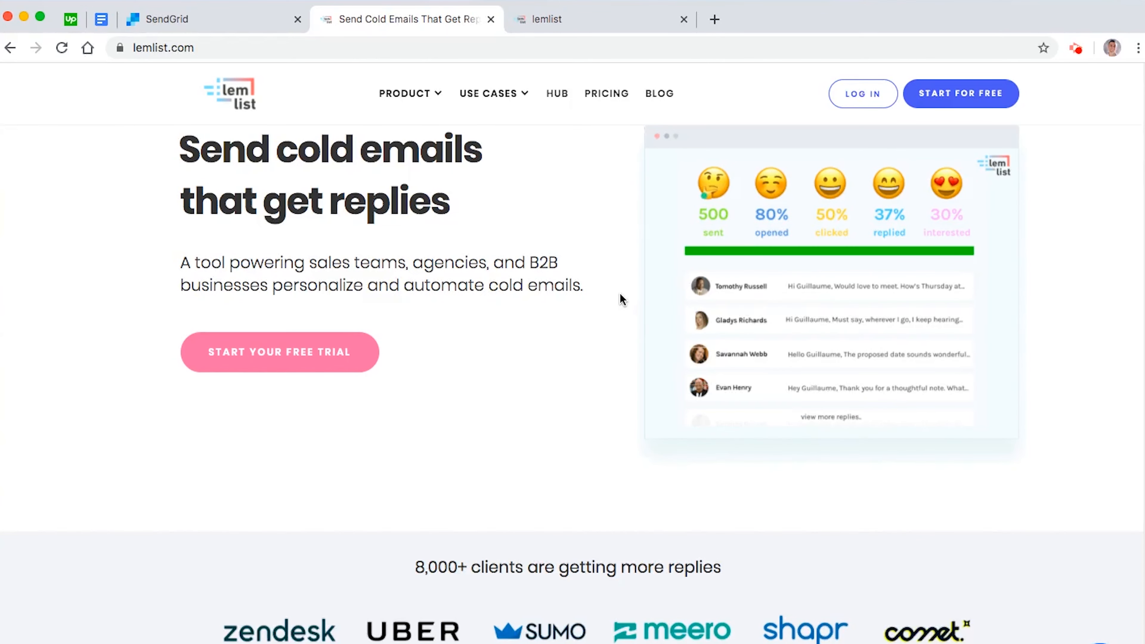
{"action": "scroll", "coordinate": [1061, 368], "scroll_direction": "down", "scroll_amount": 6}
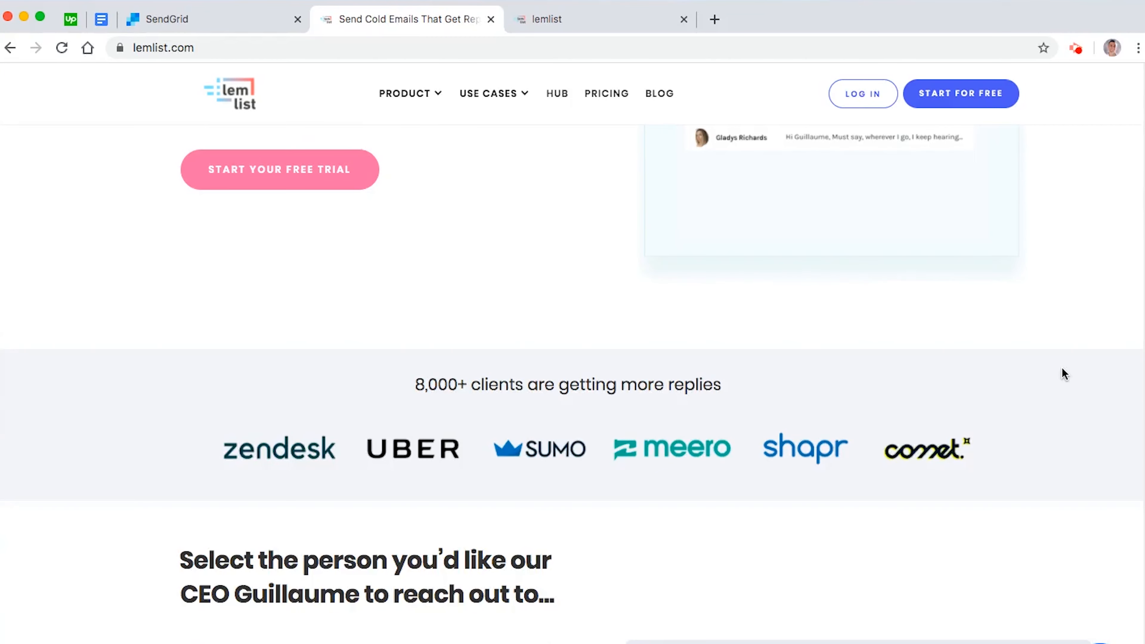
{"action": "scroll", "coordinate": [1061, 368], "scroll_direction": "down", "scroll_amount": 8}
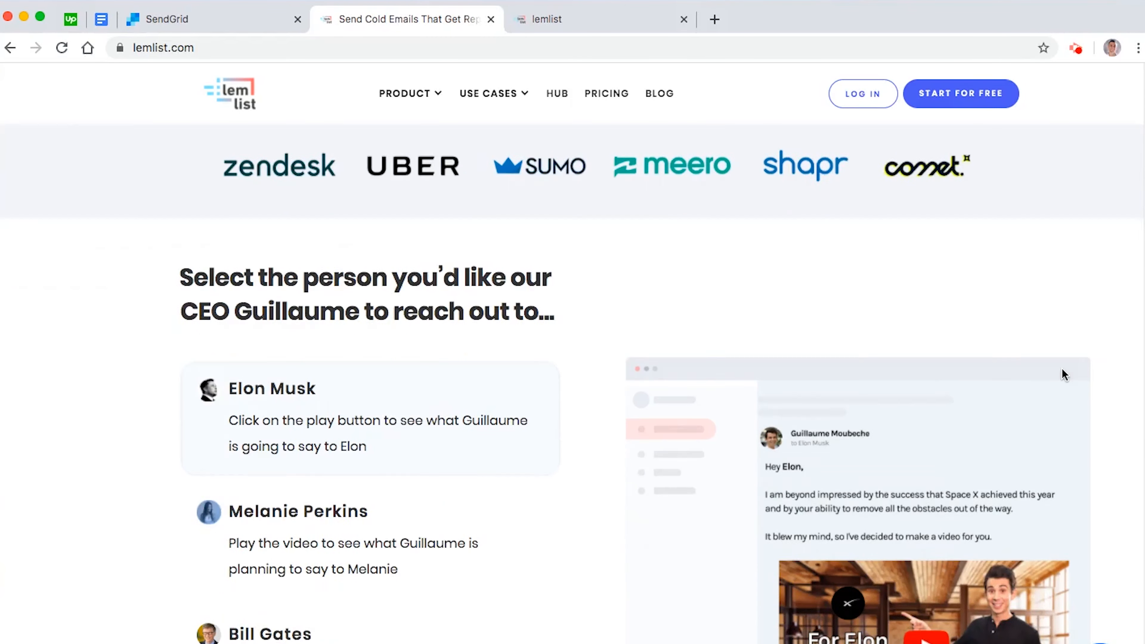
{"action": "scroll", "coordinate": [1063, 375], "scroll_direction": "down", "scroll_amount": 3}
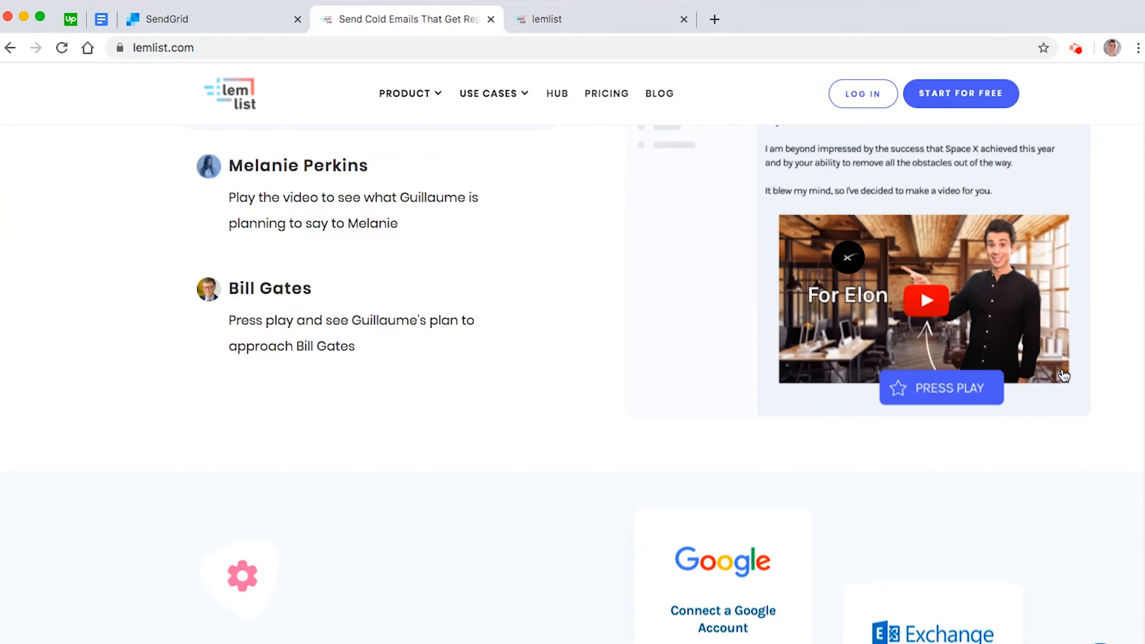
{"action": "scroll", "coordinate": [1063, 375], "scroll_direction": "down", "scroll_amount": 11}
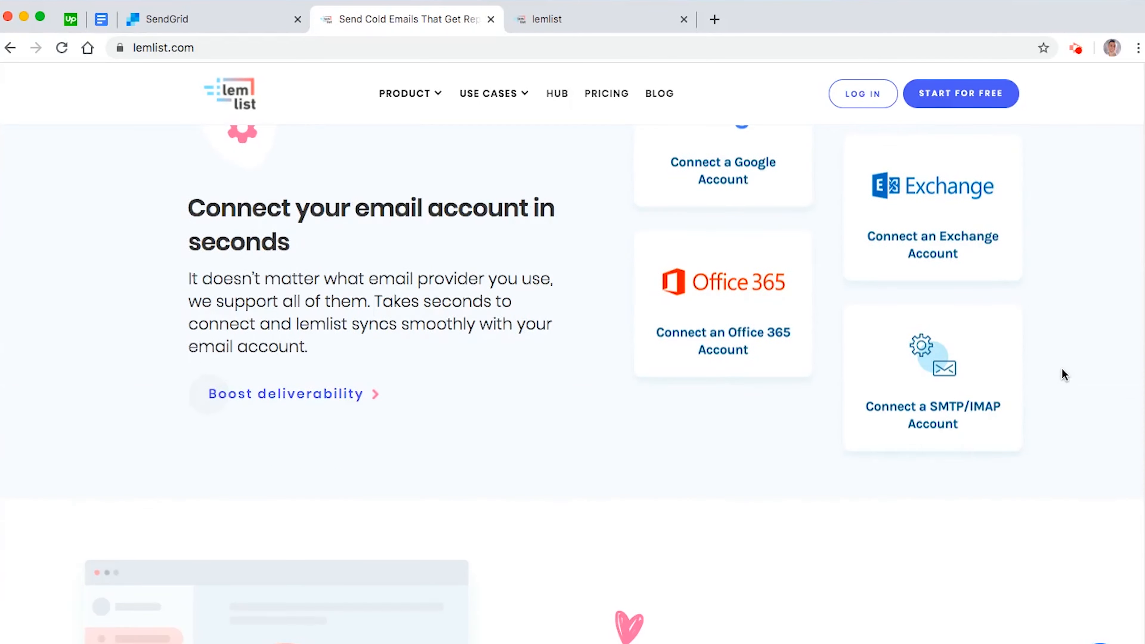
{"action": "scroll", "coordinate": [1063, 375], "scroll_direction": "up", "scroll_amount": 3}
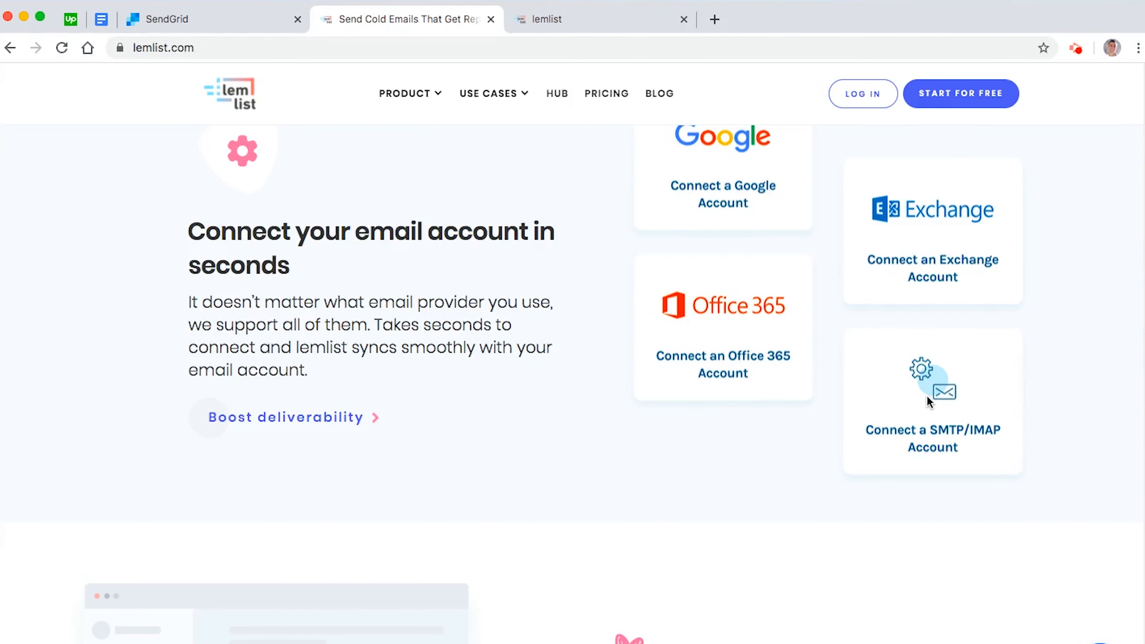
{"action": "scroll", "coordinate": [925, 381], "scroll_direction": "down", "scroll_amount": 8}
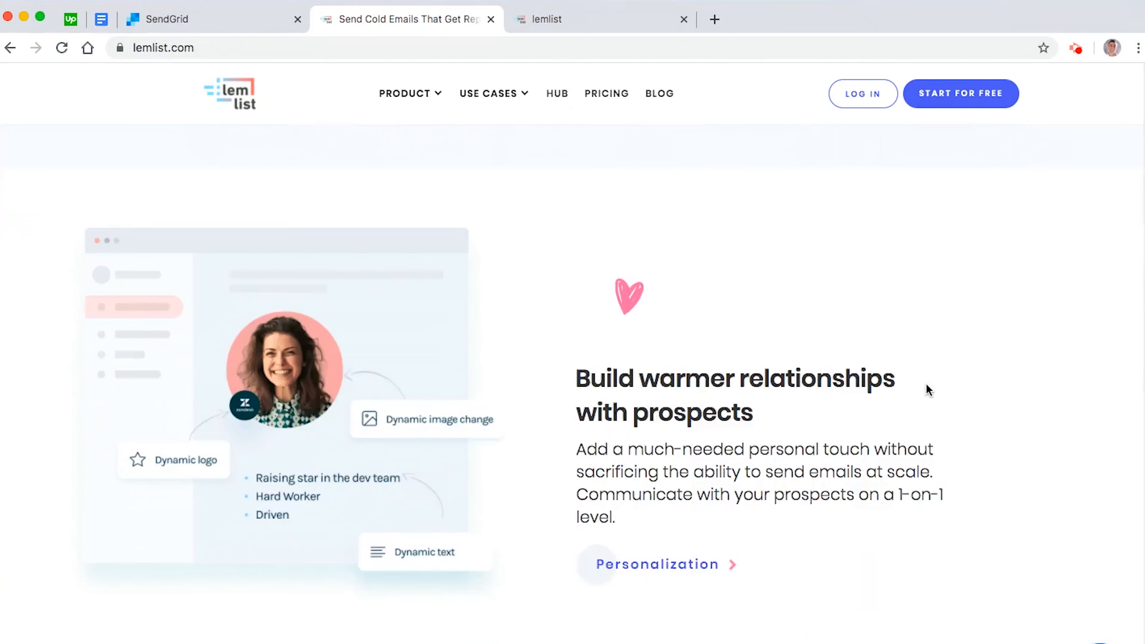
{"action": "scroll", "coordinate": [925, 384], "scroll_direction": "down", "scroll_amount": 13}
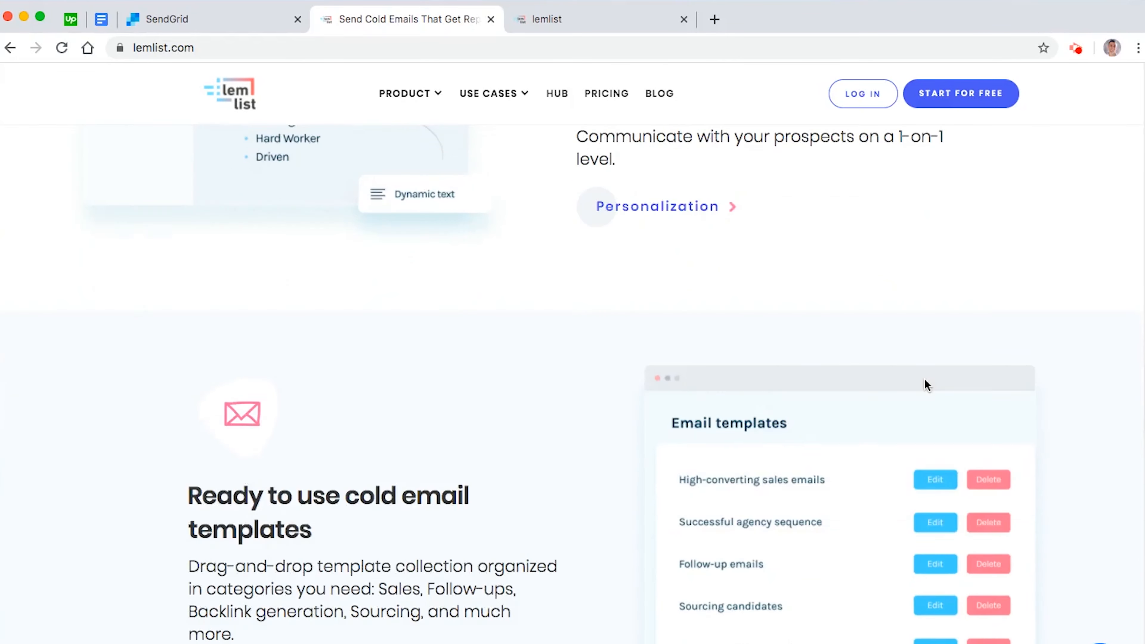
{"action": "scroll", "coordinate": [922, 375], "scroll_direction": "down", "scroll_amount": 6}
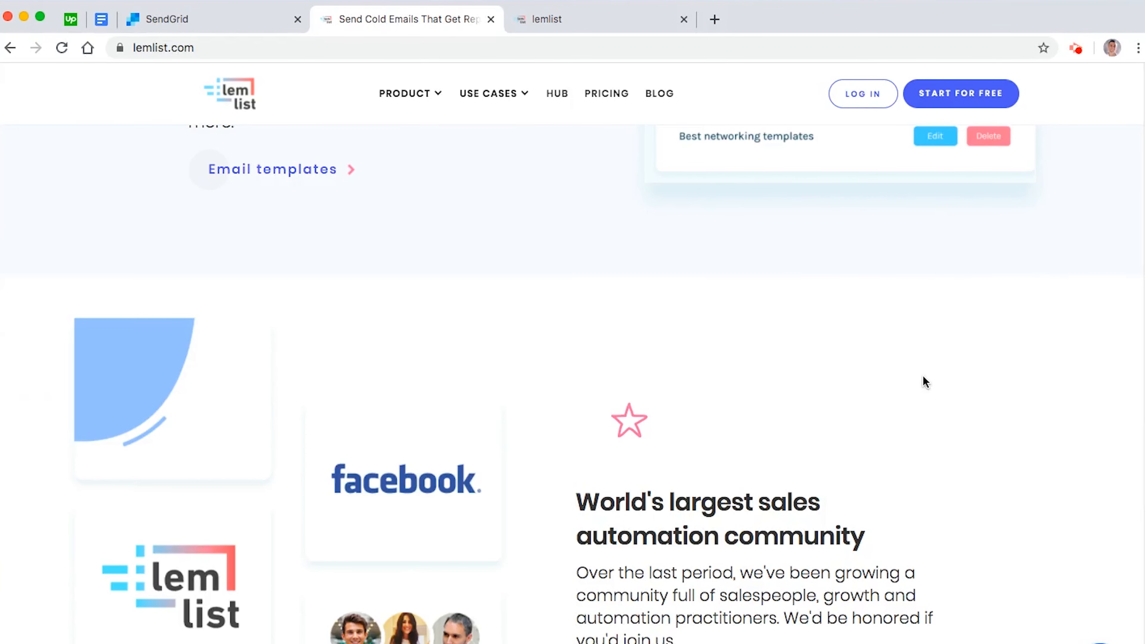
{"action": "scroll", "coordinate": [922, 374], "scroll_direction": "down", "scroll_amount": 10}
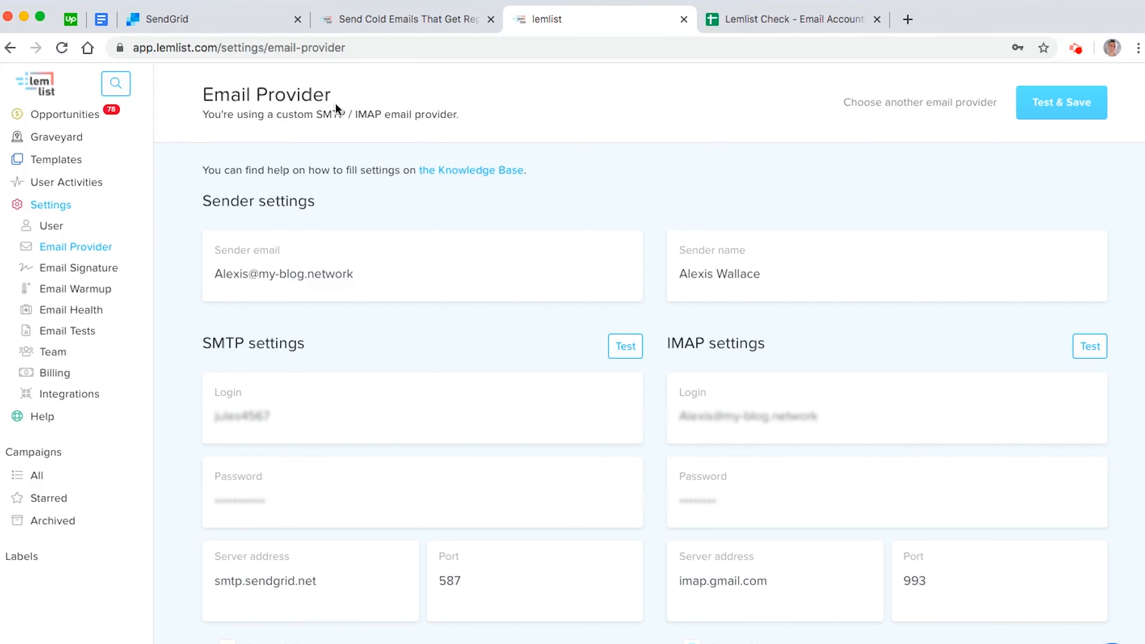
In lemlist's Email Provider settings, examine the custom SMTP / IMAP provider note and the sender email and sender name.
{"action": "left_click_drag", "start_coordinate": [318, 114], "coordinate": [477, 111]}
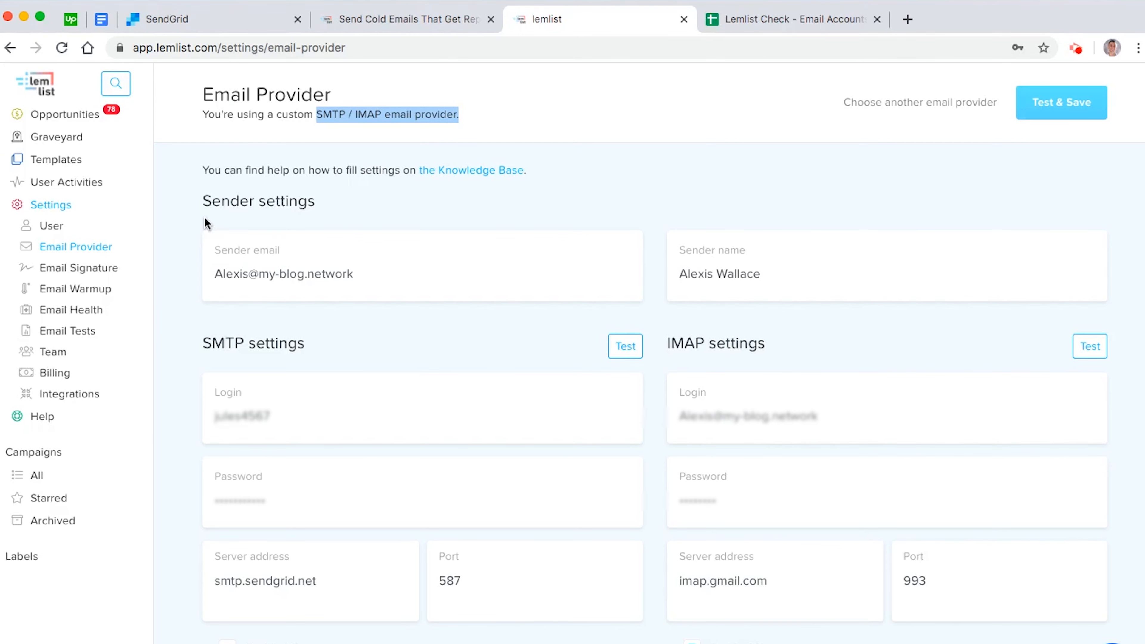
{"action": "scroll", "coordinate": [206, 230], "scroll_direction": "down", "scroll_amount": 5}
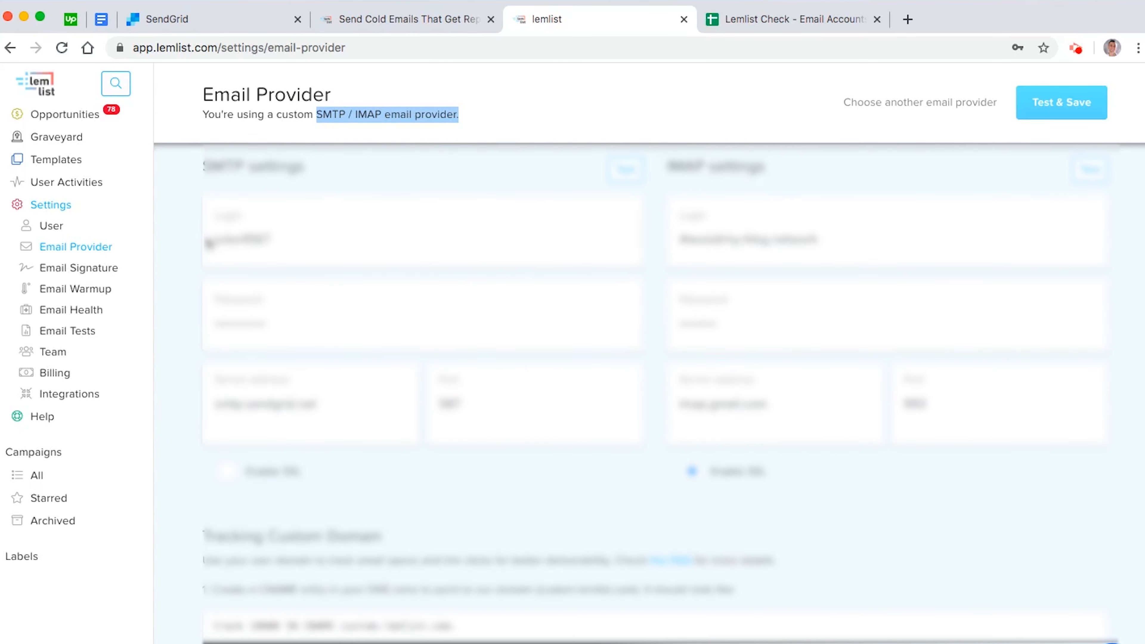
{"action": "scroll", "coordinate": [208, 243], "scroll_direction": "up", "scroll_amount": 5}
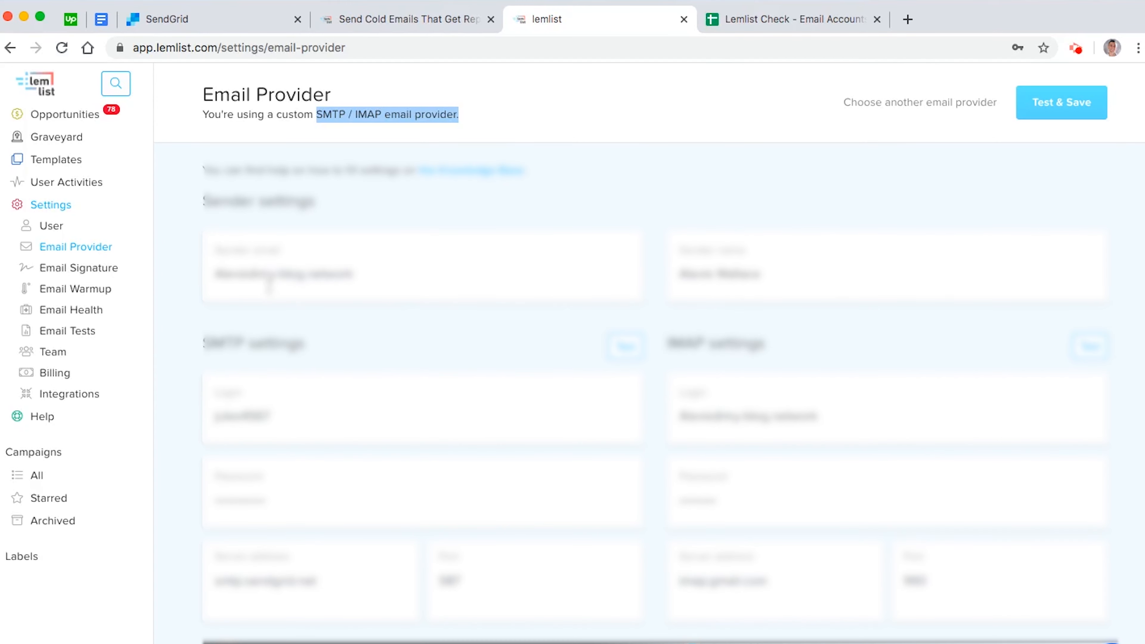
{"action": "triple_click", "coordinate": [230, 275]}
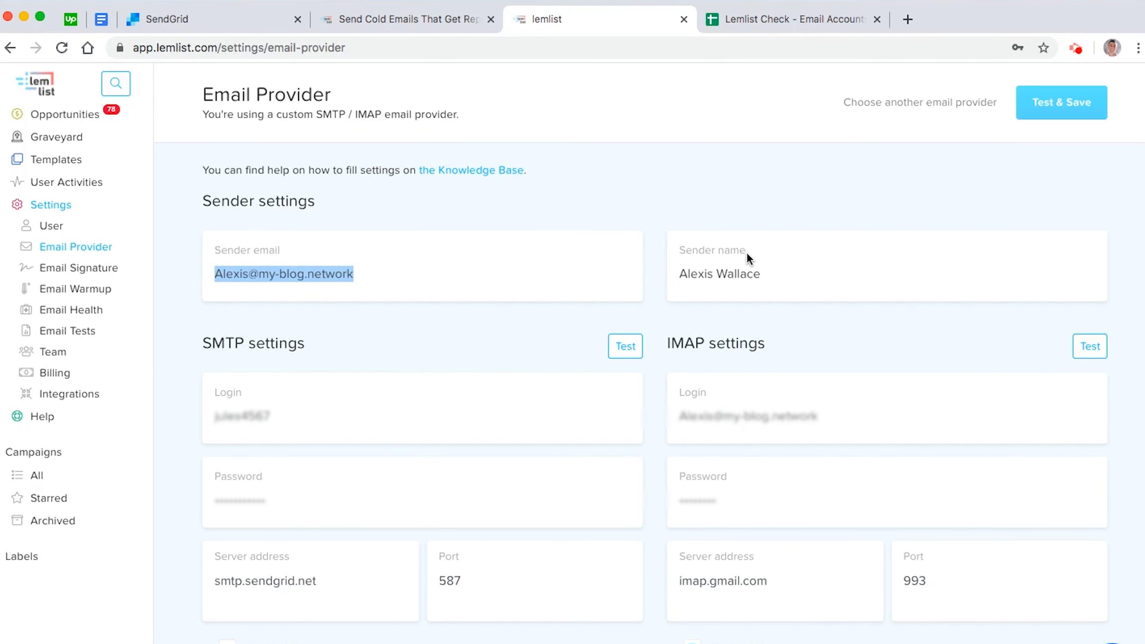
{"action": "triple_click", "coordinate": [747, 267]}
Examine the server address and port in the SMTP settings.
{"action": "scroll", "coordinate": [632, 446], "scroll_direction": "down", "scroll_amount": 3}
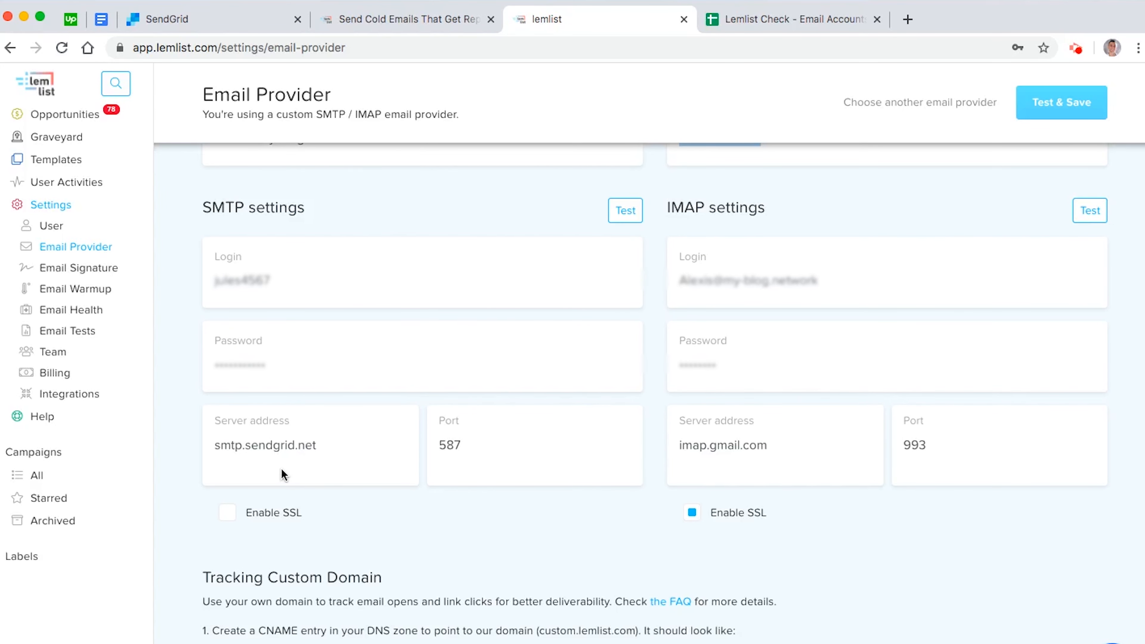
{"action": "left_click_drag", "start_coordinate": [319, 446], "coordinate": [180, 451]}
{"action": "double_click", "coordinate": [470, 440]}
{"action": "double_click", "coordinate": [283, 453]}
{"action": "double_click", "coordinate": [460, 452]}
Examine the IMAP login, password, server address and port, and look over the custom tracking domain section.
{"action": "left_click", "coordinate": [762, 282]}
{"action": "triple_click", "coordinate": [762, 282]}
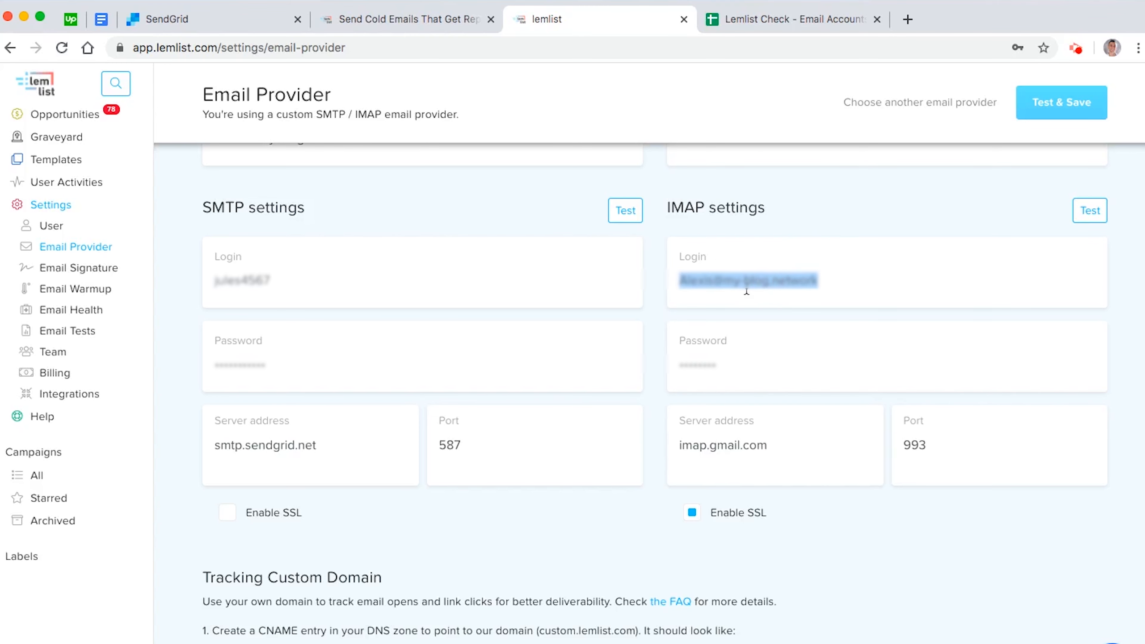
{"action": "double_click", "coordinate": [736, 365]}
{"action": "triple_click", "coordinate": [769, 441]}
{"action": "double_click", "coordinate": [960, 442]}
{"action": "scroll", "coordinate": [950, 452], "scroll_direction": "down", "scroll_amount": 3}
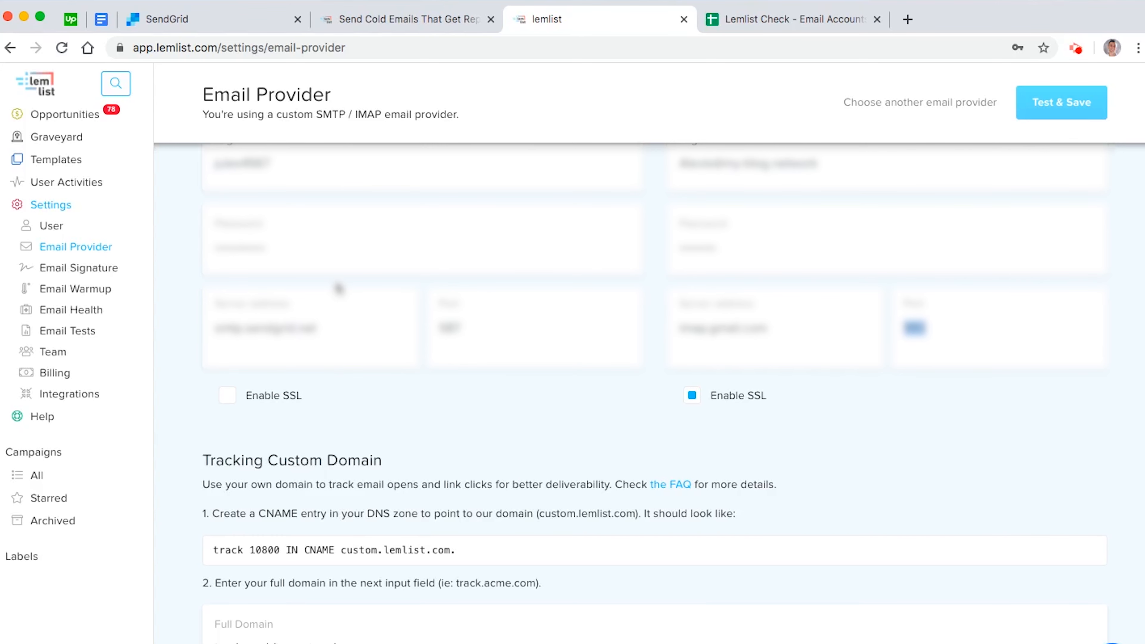
{"action": "scroll", "coordinate": [308, 632], "scroll_direction": "up", "scroll_amount": 5}
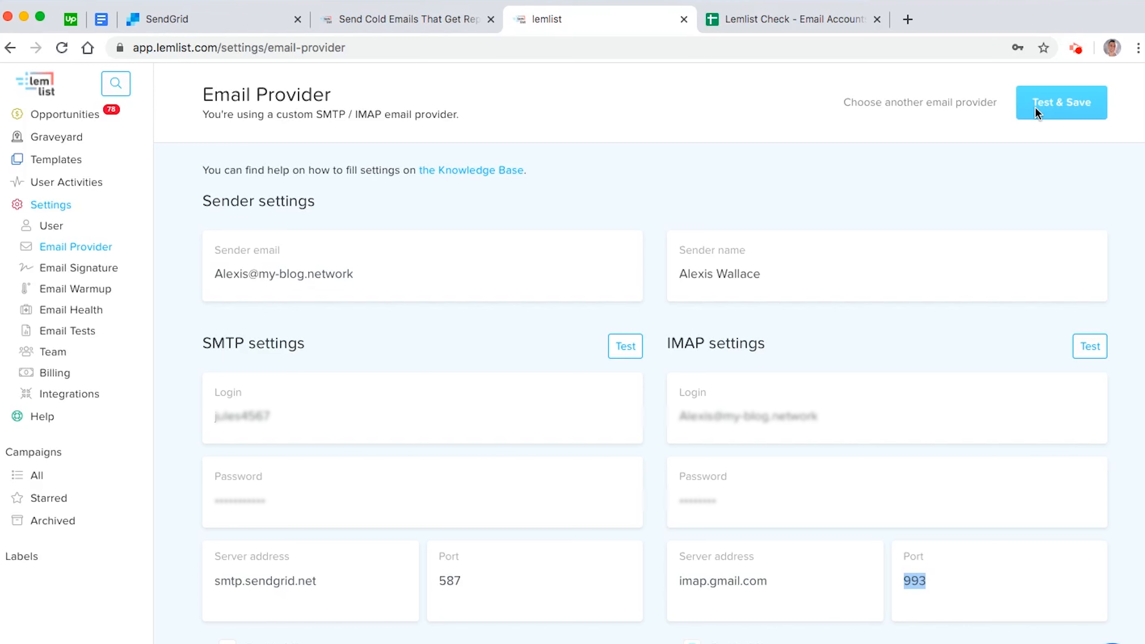
{"action": "scroll", "coordinate": [1055, 314], "scroll_direction": "down", "scroll_amount": 5}
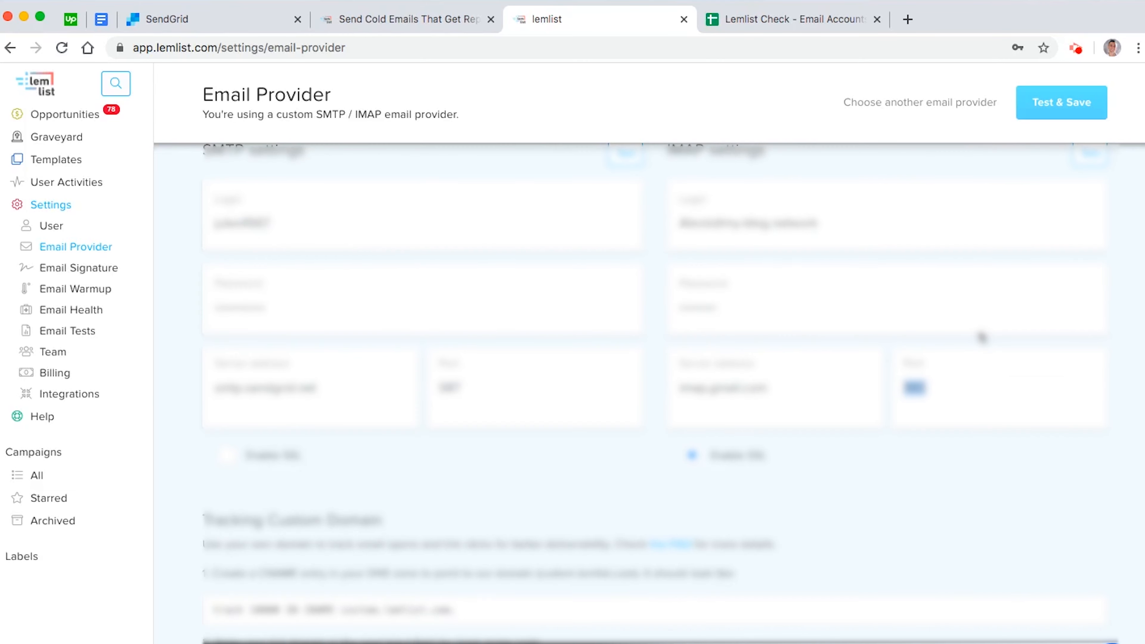